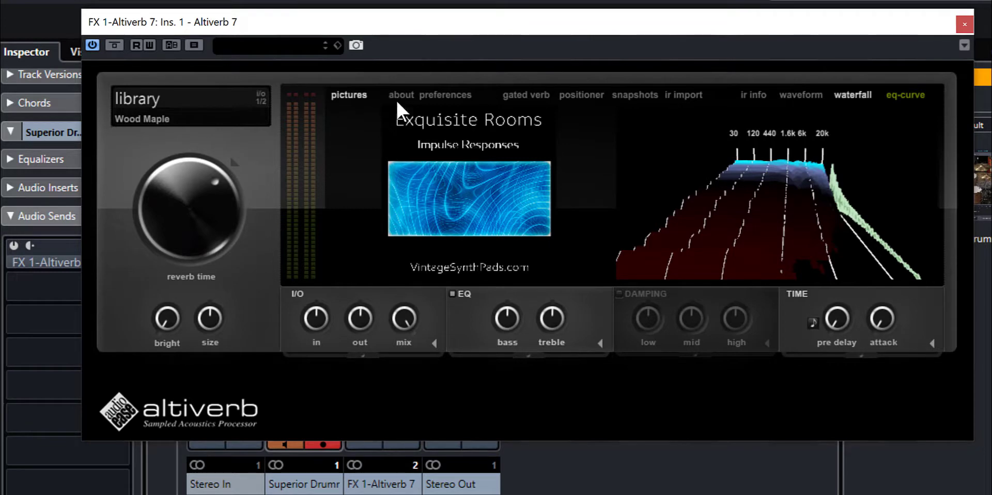
- Open the impulse response browser, load Wood Cherry and enable the drum track's send to FX 1-Altiverb
click(467, 184)
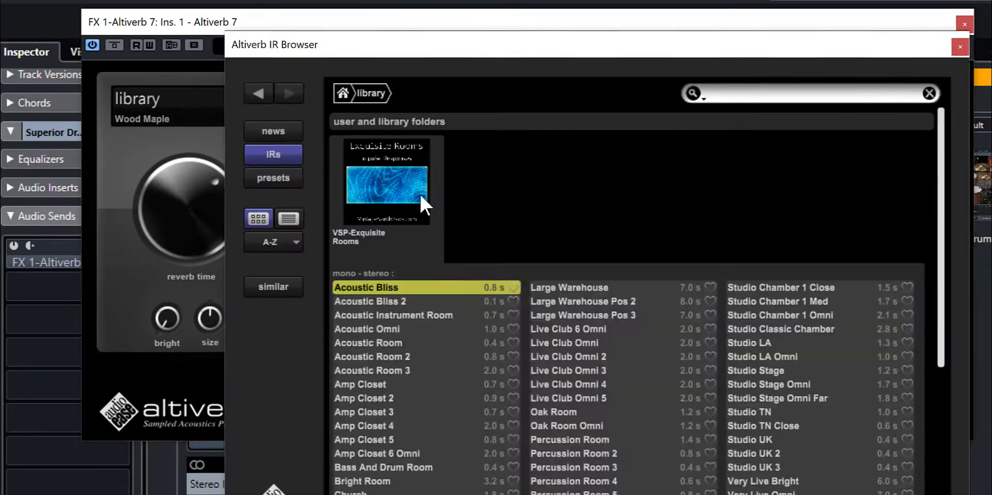
scroll(506, 313, down, 5)
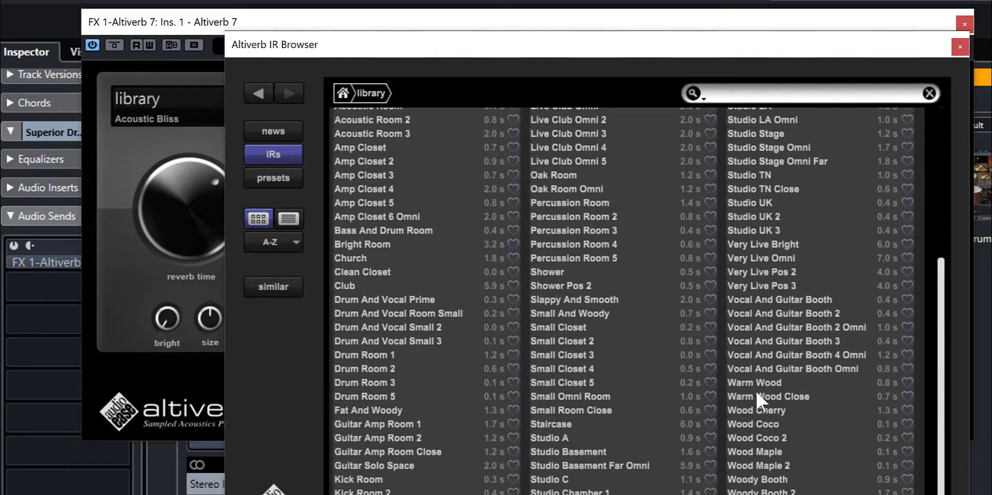
click(755, 406)
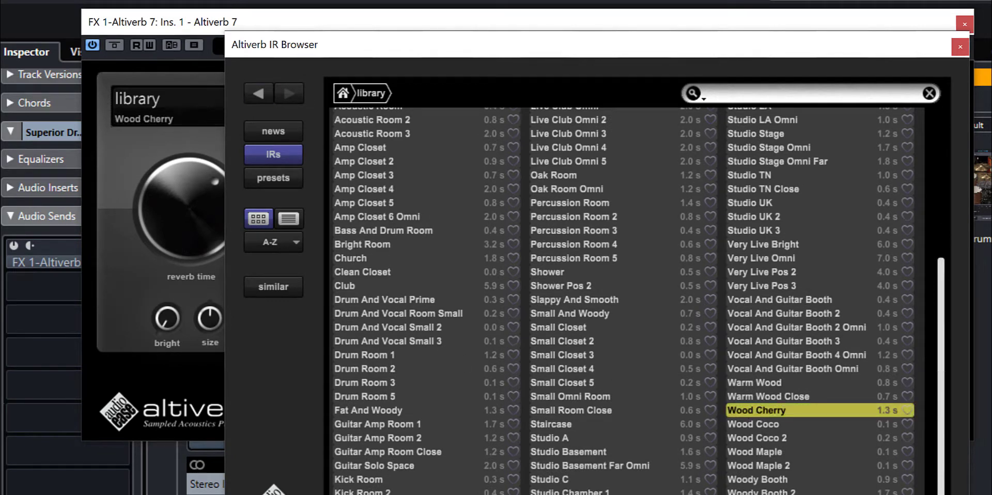
click(12, 241)
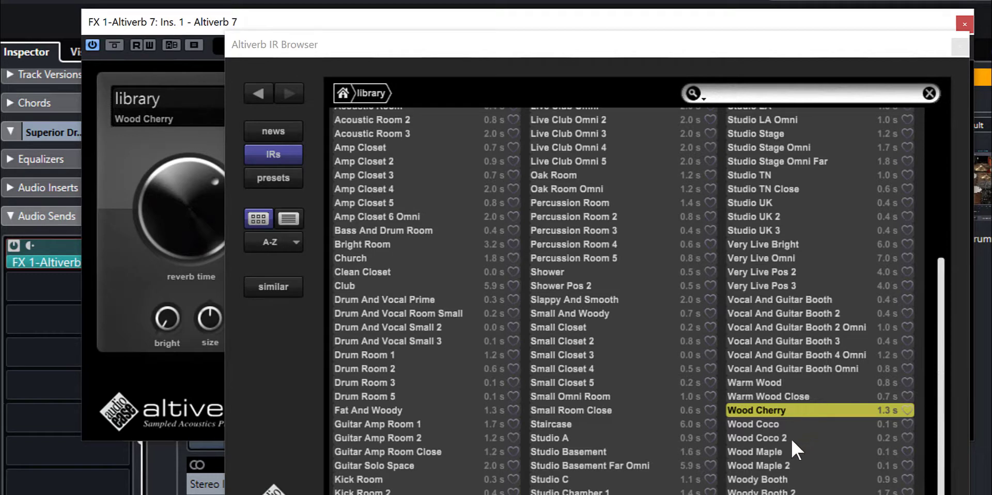
- Audition Wood Maple, Wood Maple 2 and Drum Room 2, switching the Altiverb send off and back on to compare Drum Room 2 with the dry drums
click(777, 453)
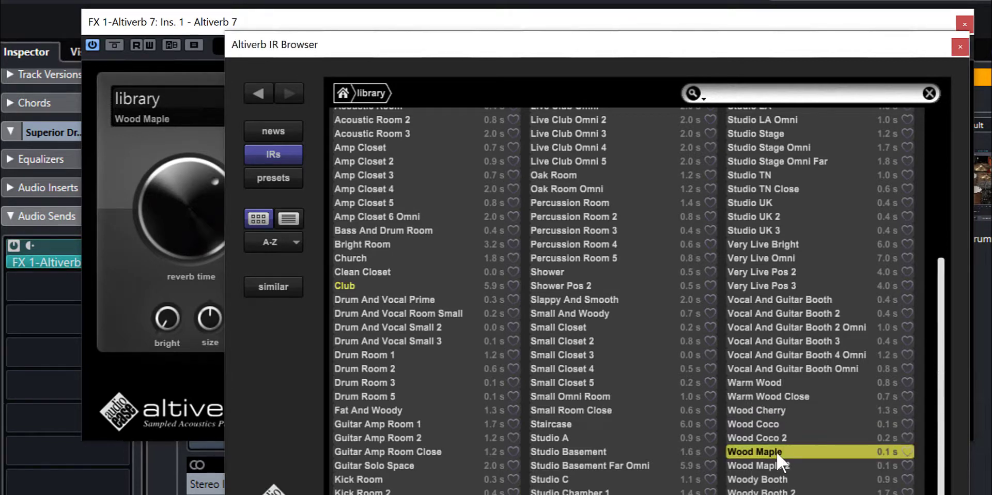
click(770, 459)
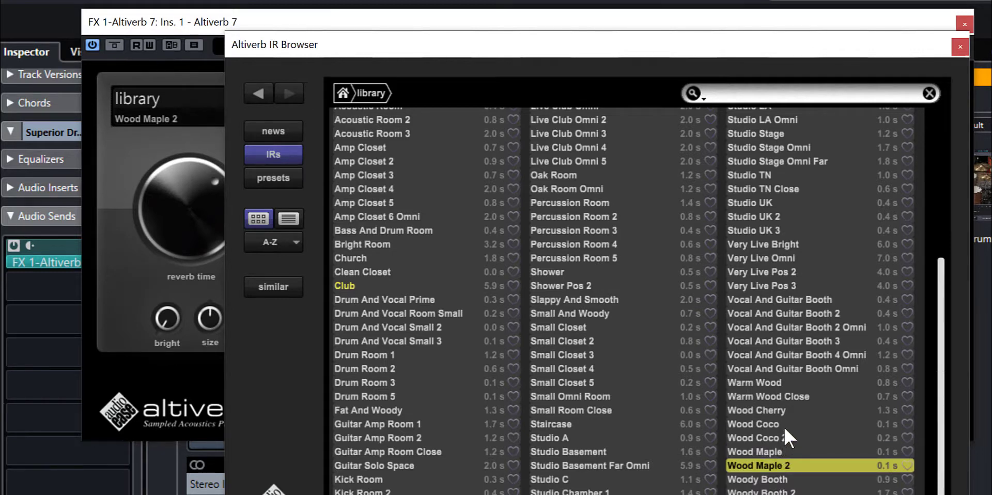
click(364, 369)
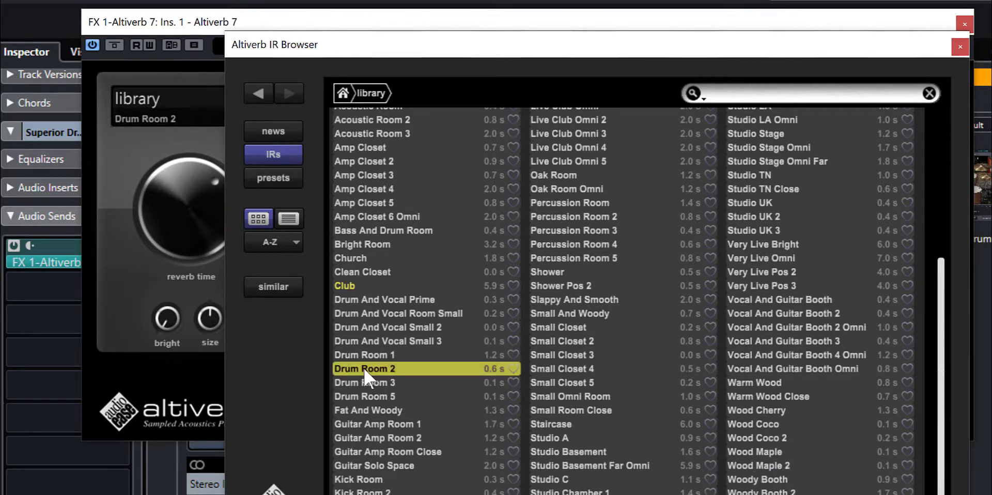
scroll(367, 367, up, 1)
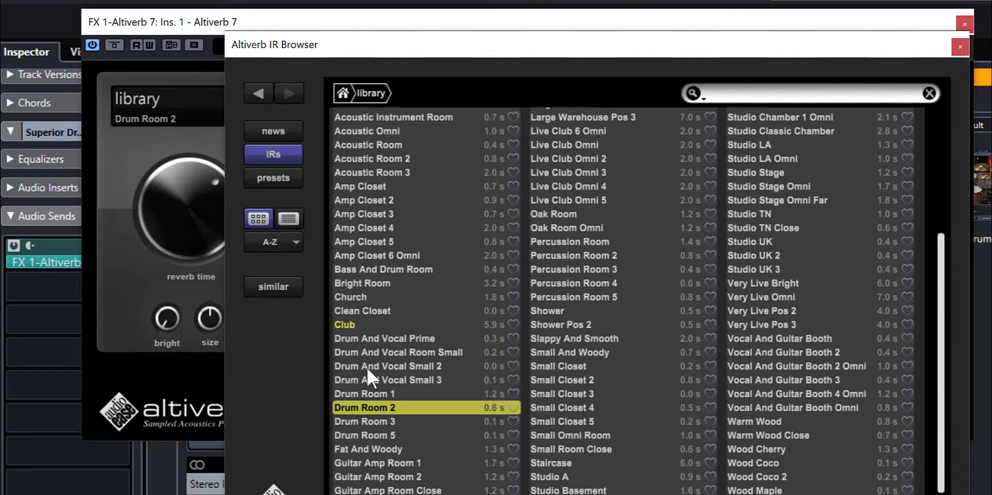
click(13, 246)
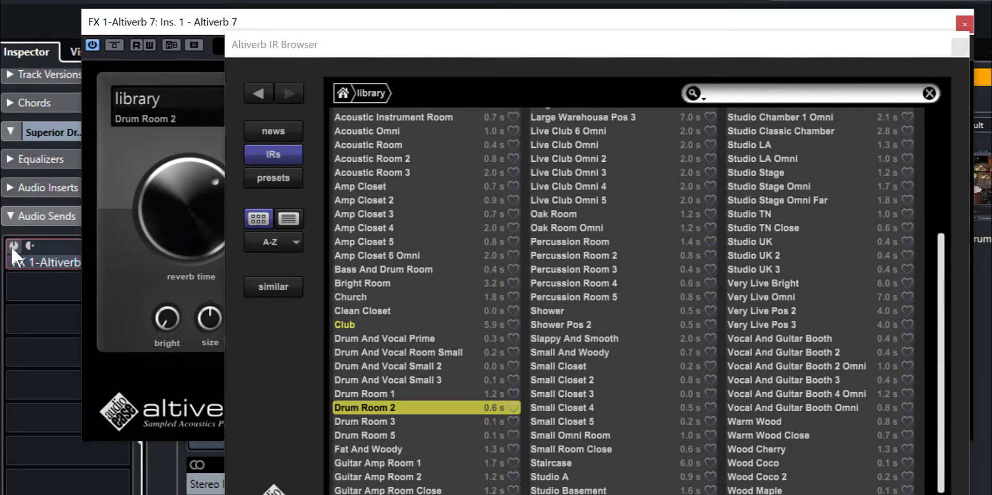
click(11, 246)
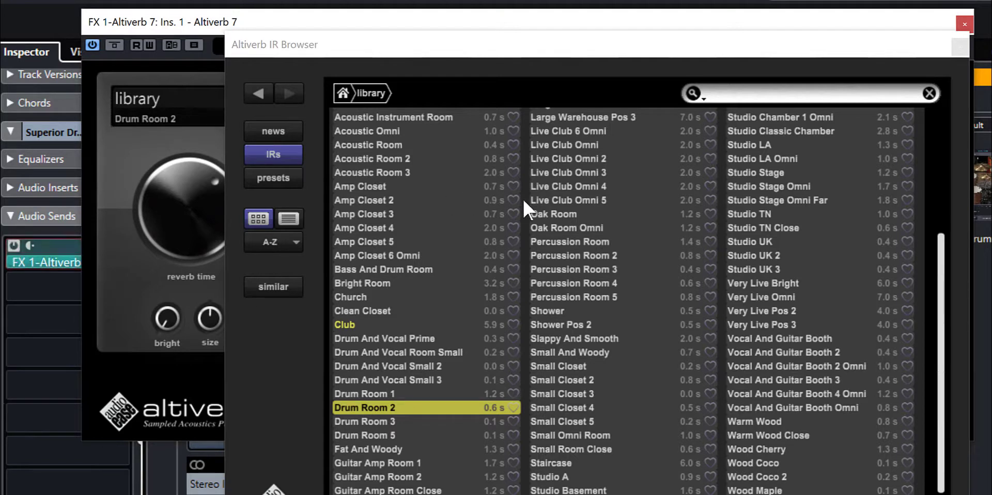
- Audition Oak Room and Studio LA, switching the Altiverb send off and back on to compare Studio LA with the dry drums
click(557, 213)
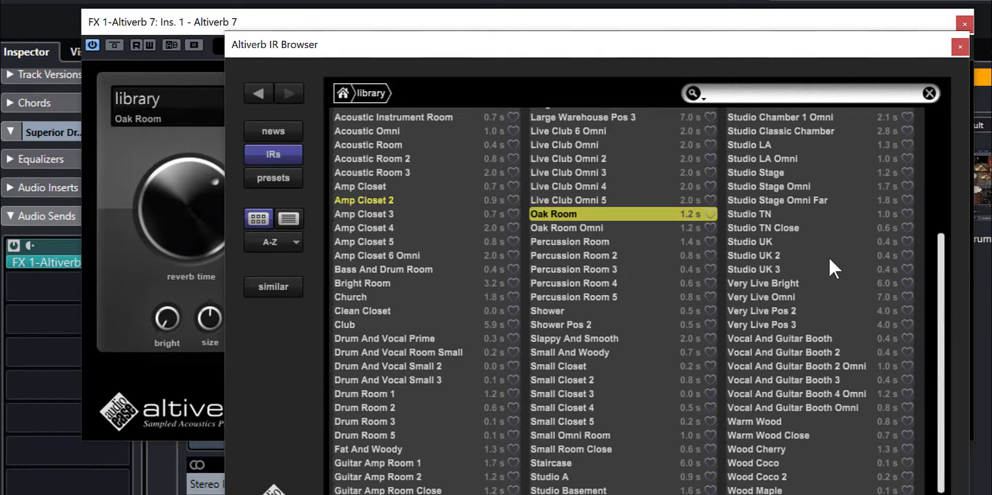
scroll(829, 256, up, 2)
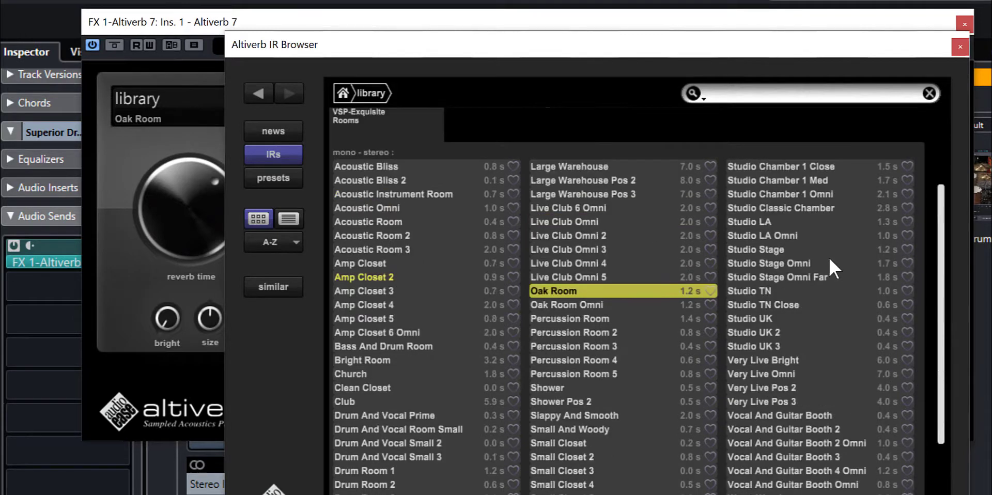
click(786, 222)
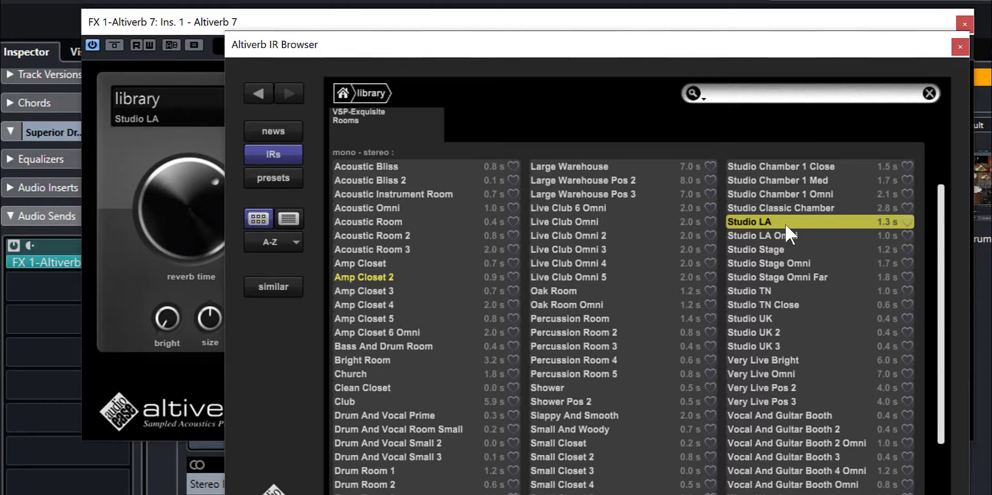
click(13, 250)
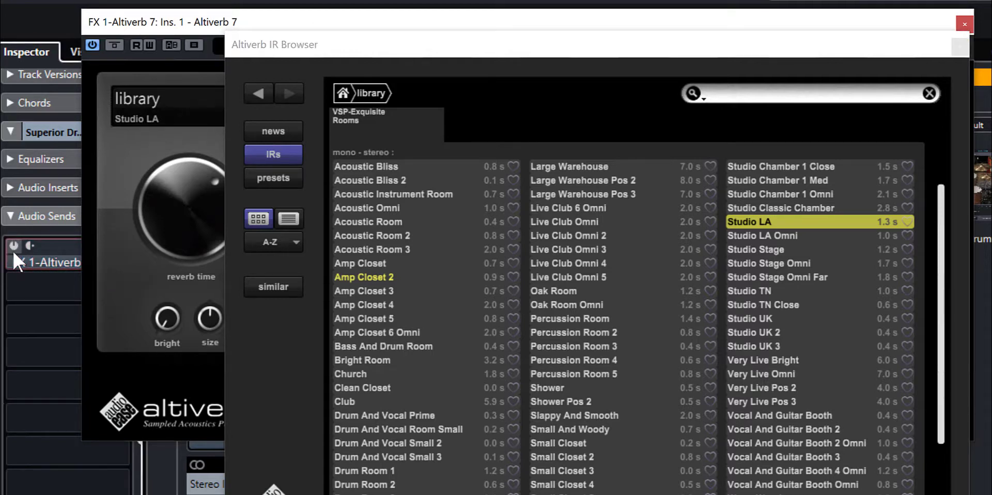
click(13, 251)
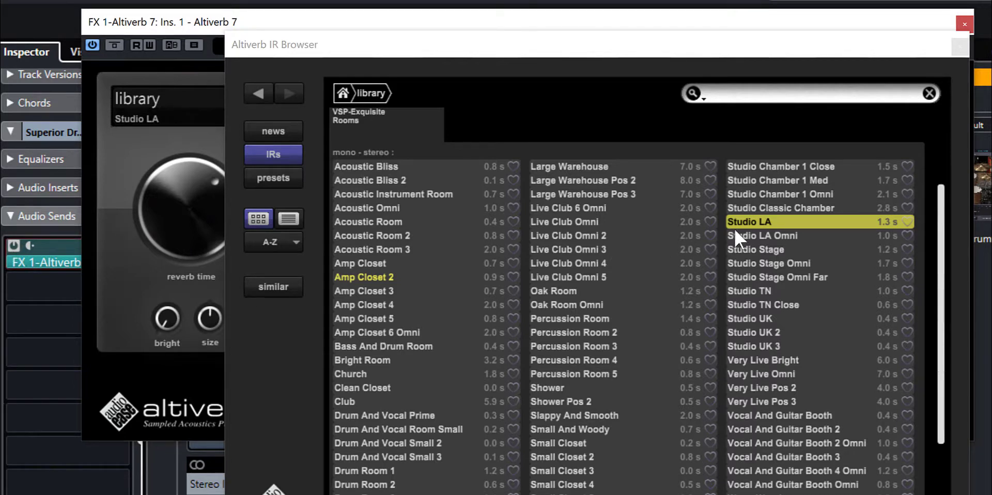
- Audition the Studio Classic Chamber and Studio Chamber 1 Close impulse responses on the drums
click(751, 208)
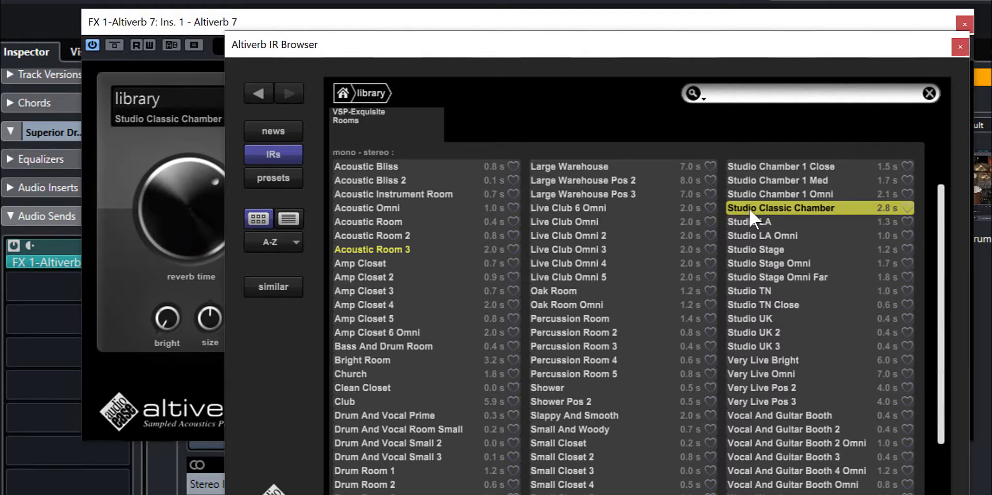
click(762, 168)
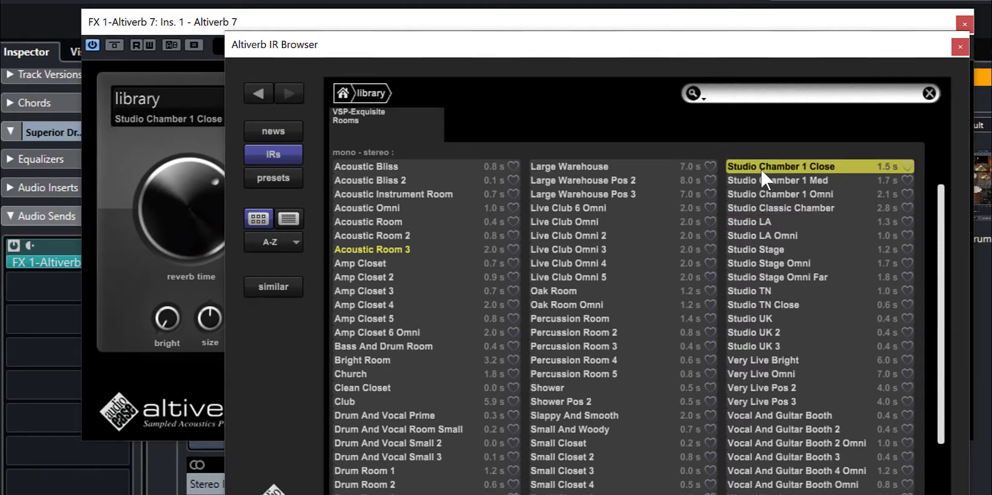
scroll(780, 203, up, 3)
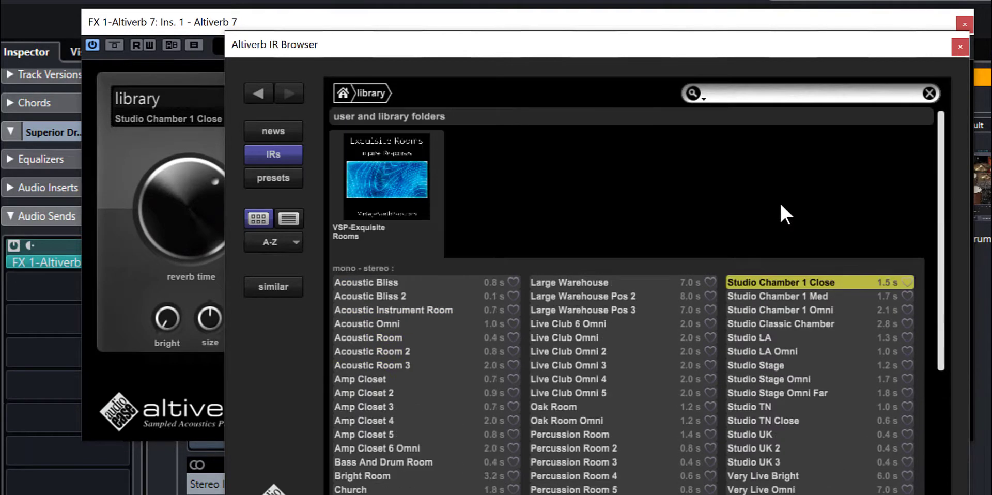
scroll(789, 289, down, 4)
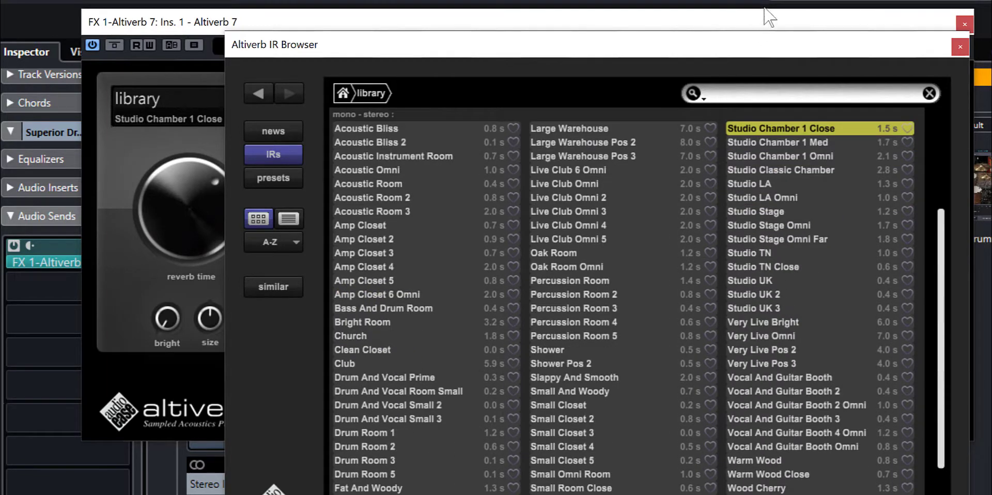
click(782, 6)
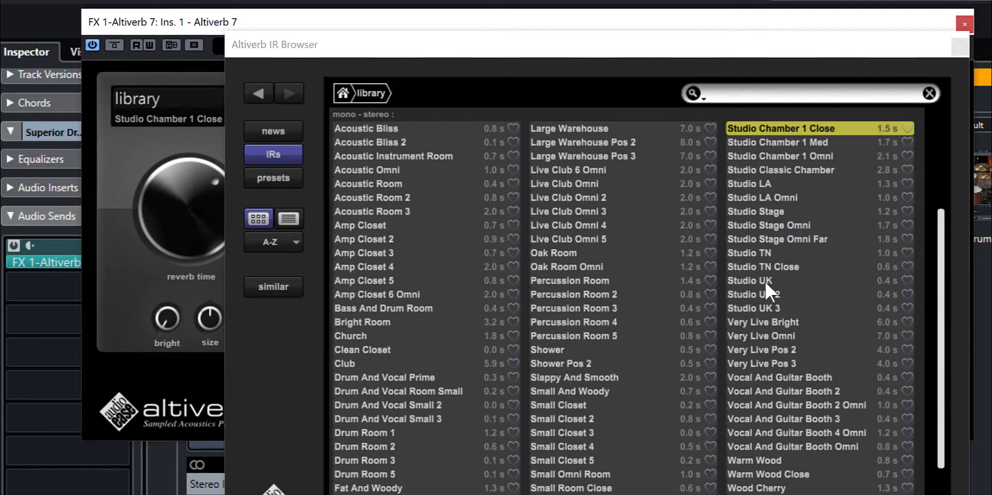
- Audition Acoustic Instrument Room, Acoustic Omni, Acoustic Room 3 and Live Club Omni on the drums
scroll(744, 279, up, 1)
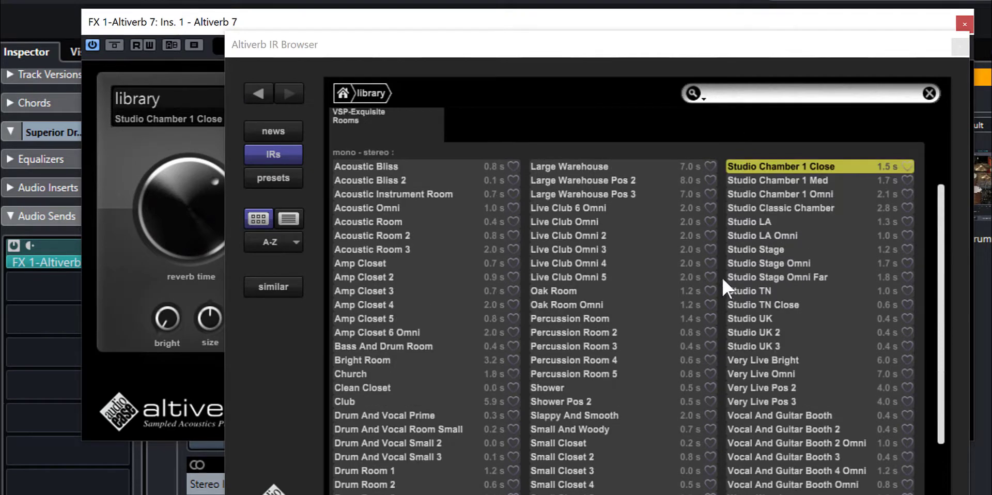
click(366, 199)
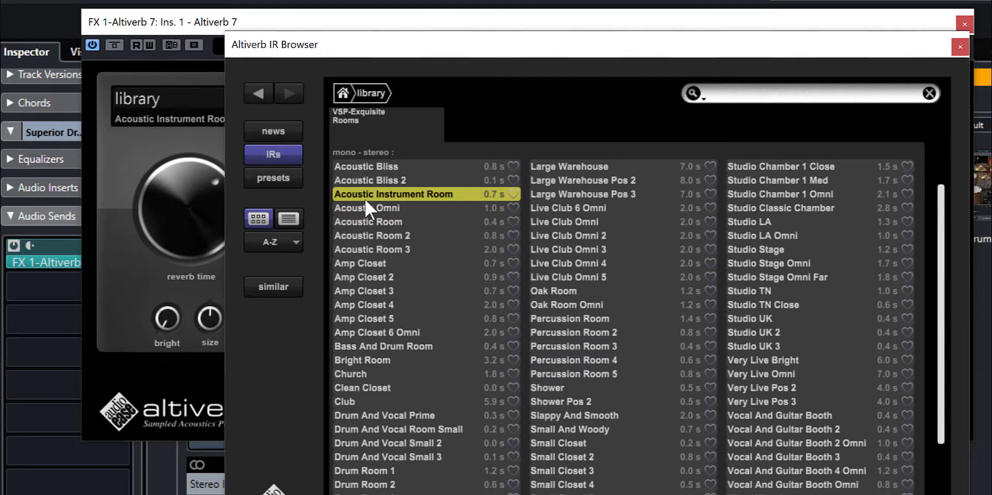
click(365, 208)
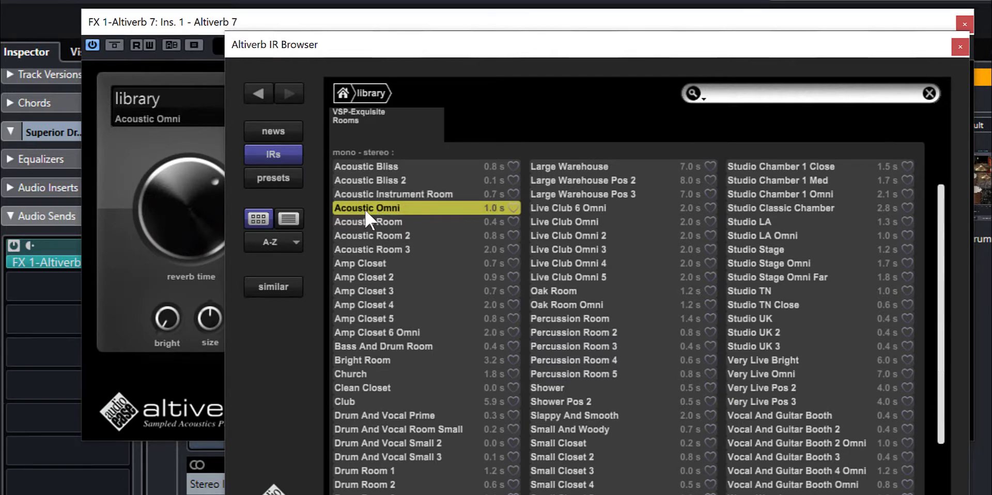
click(370, 250)
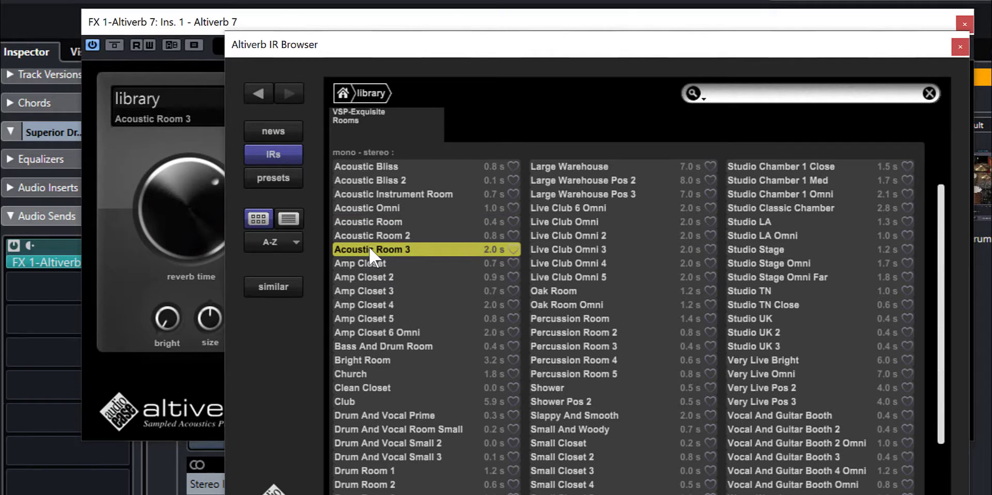
click(573, 220)
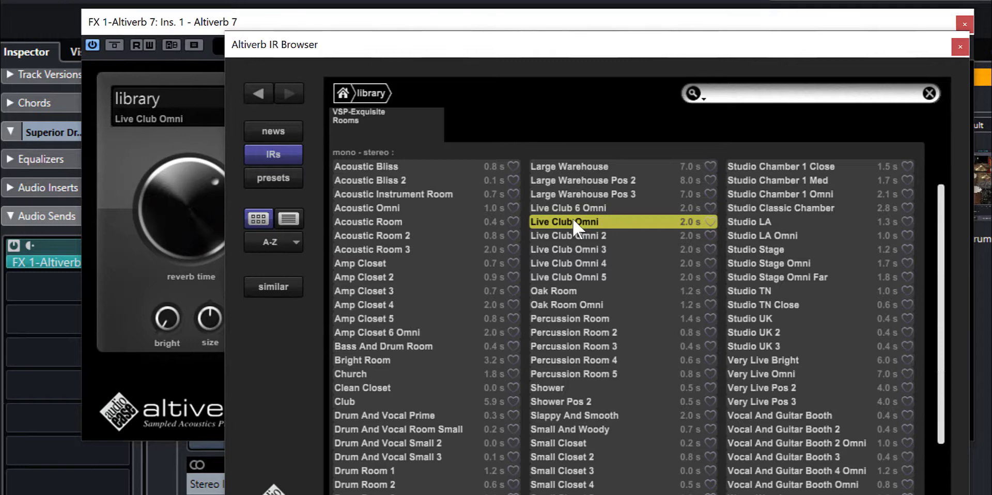
- Audition Studio Classic Chamber and Studio Chamber 1 Med, switching the Altiverb send off and back on to compare the latter with the dry drums
scroll(573, 227, down, 1)
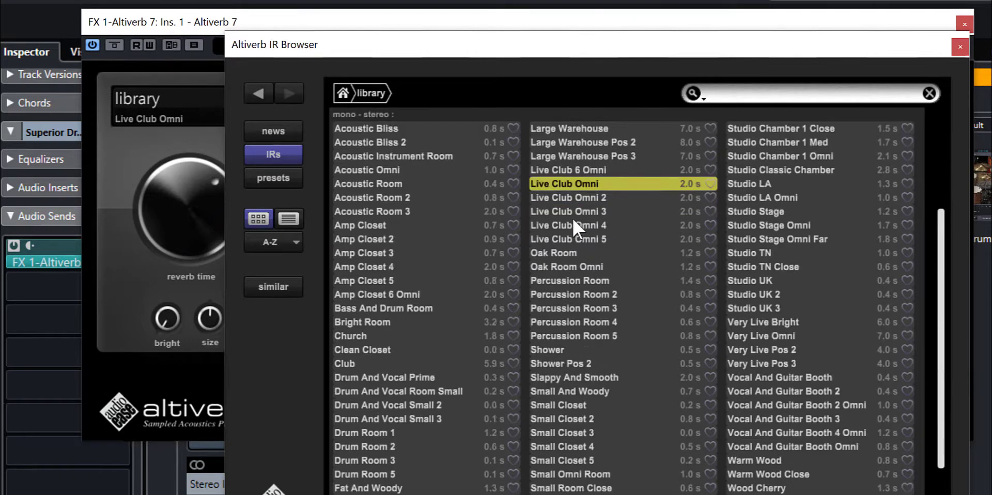
scroll(553, 238, down, 1)
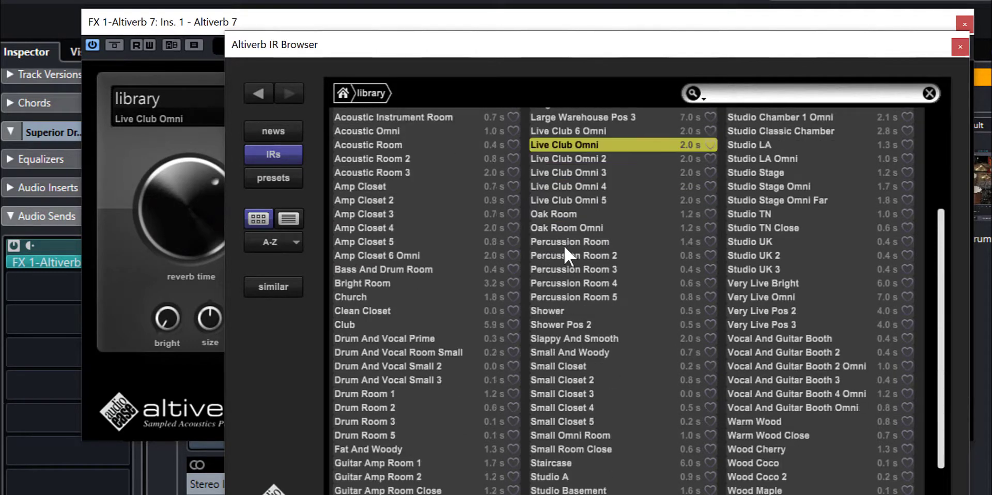
scroll(719, 216, up, 2)
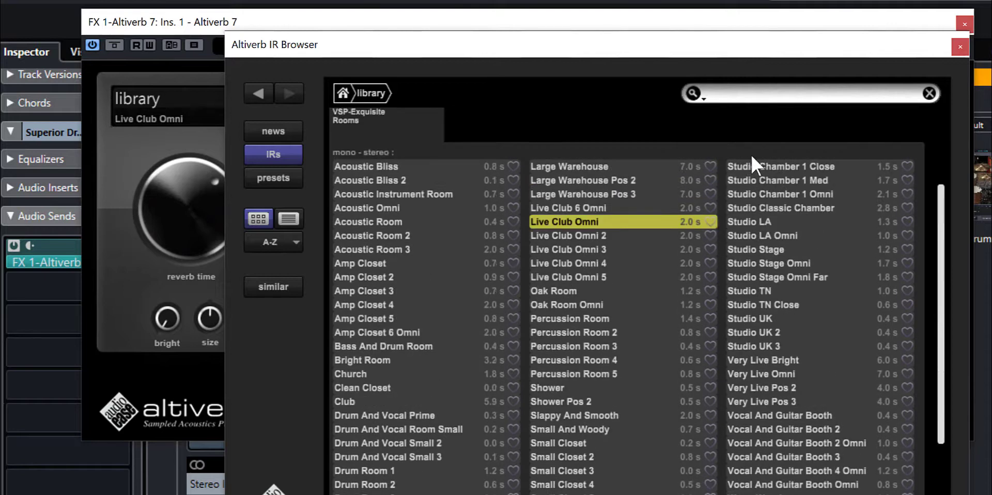
click(764, 208)
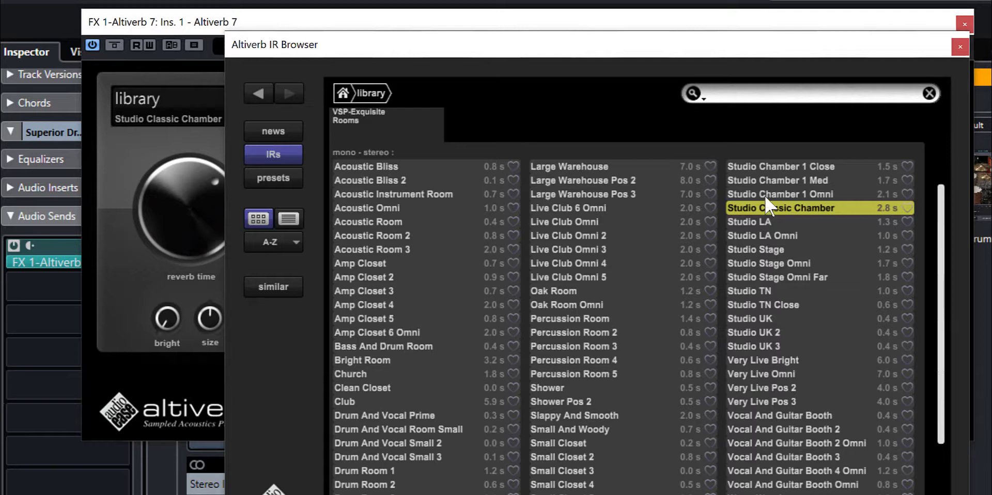
click(764, 184)
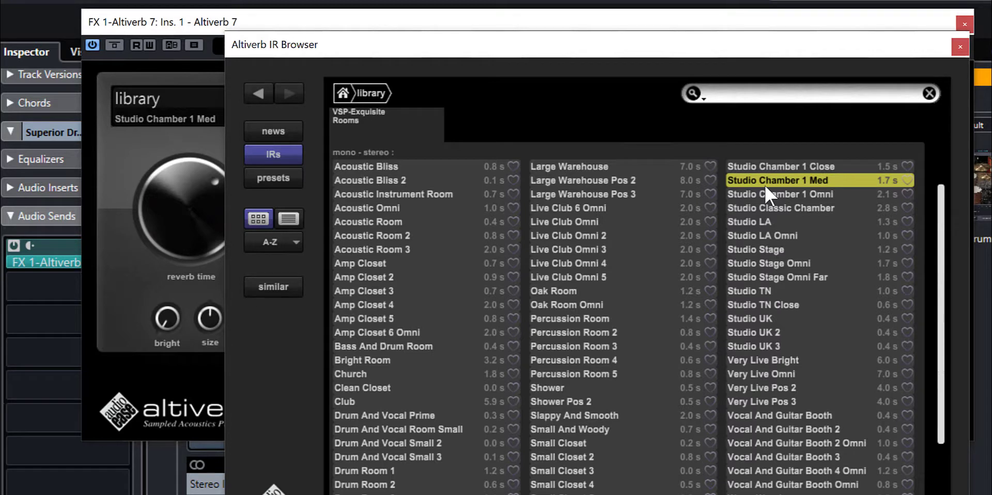
click(18, 243)
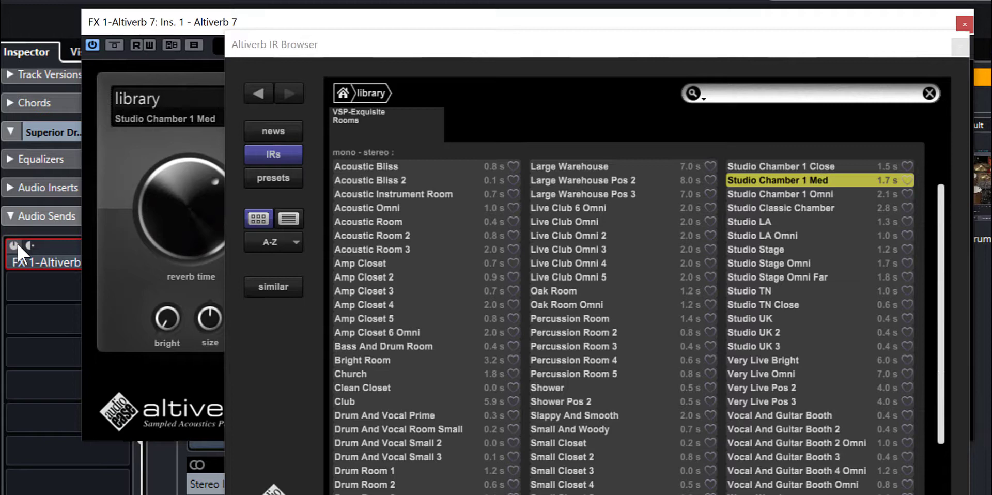
click(17, 243)
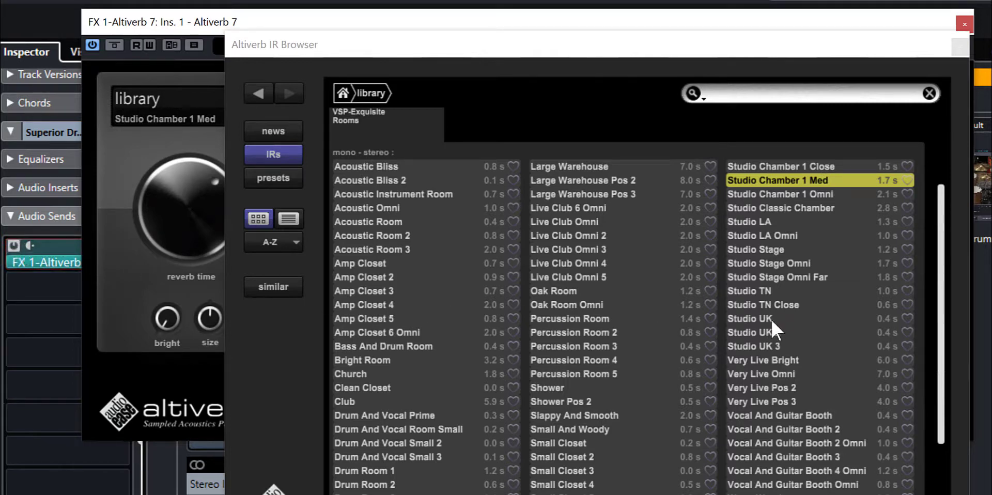
- Audition Wood Coco, ending with the Wood Coco 2 impulse response loaded on the drum reverb
scroll(789, 315, down, 3)
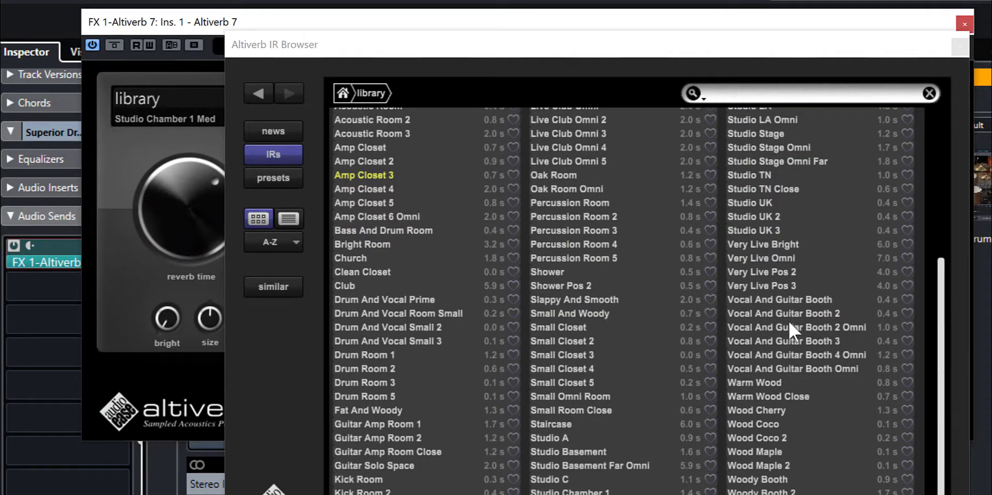
click(753, 423)
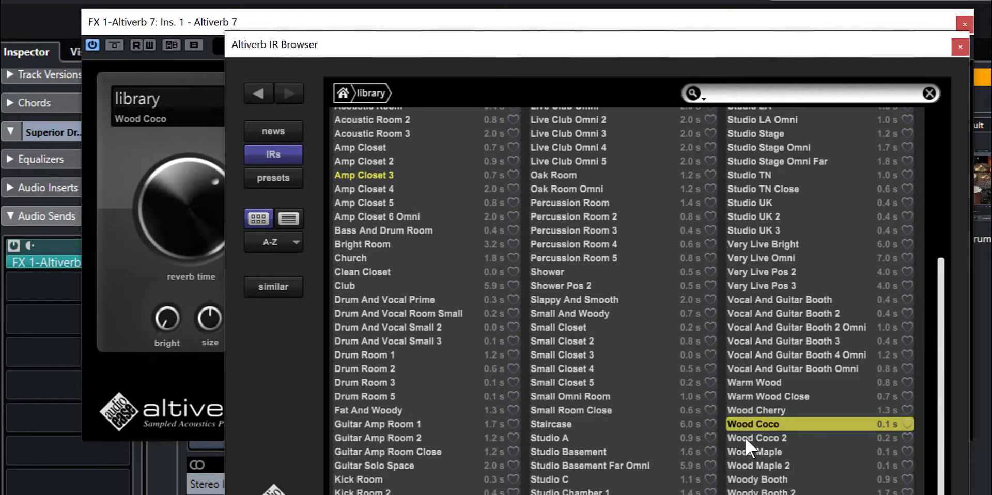
click(745, 437)
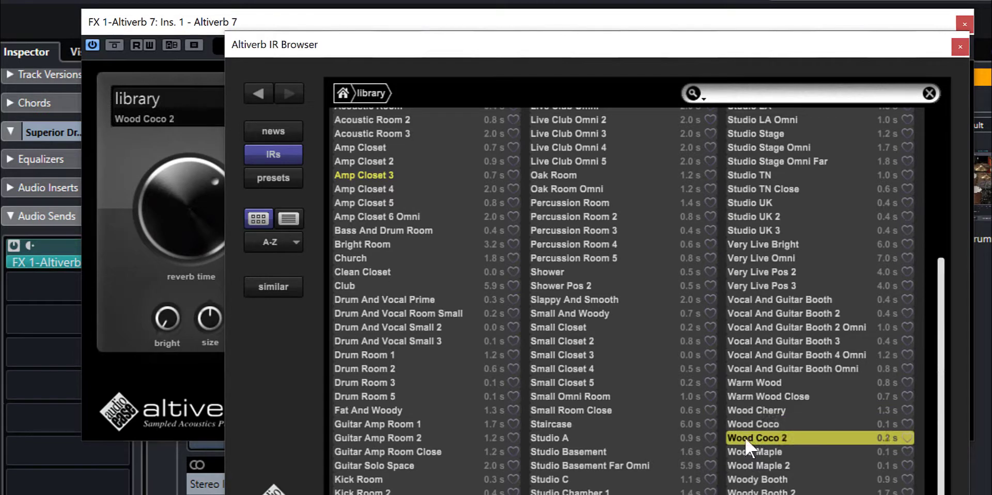
- Audition the Wood Cherry, Warm Wood, Studio Basement, Studio C and Drum Room 2 impulse responses on the drums
click(749, 411)
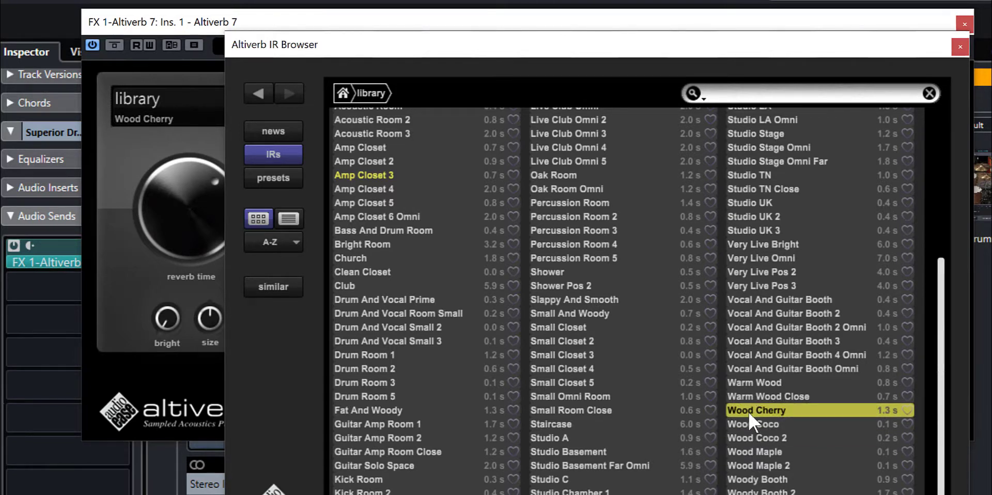
click(753, 382)
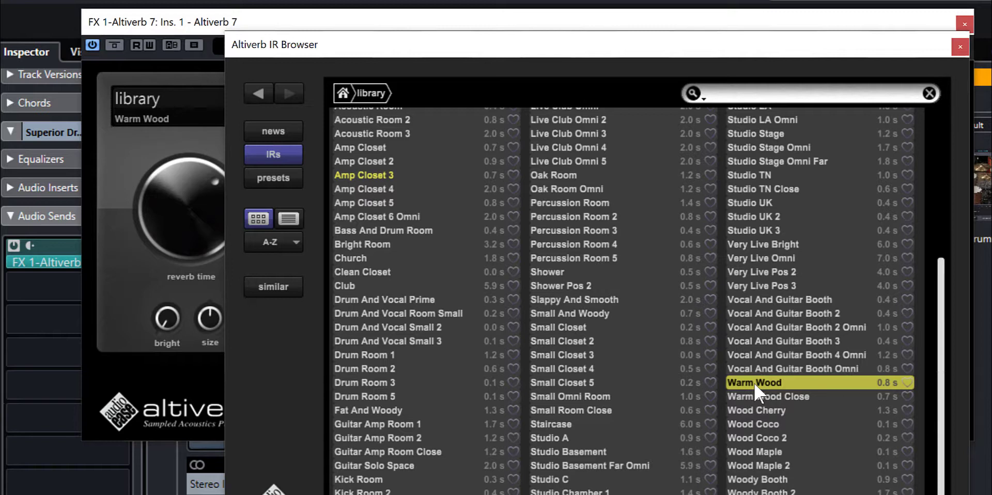
click(582, 449)
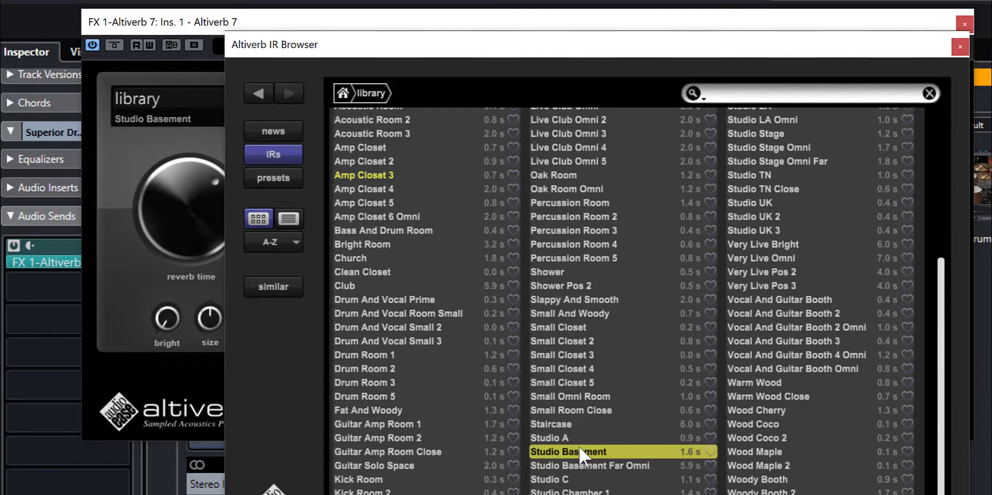
click(590, 482)
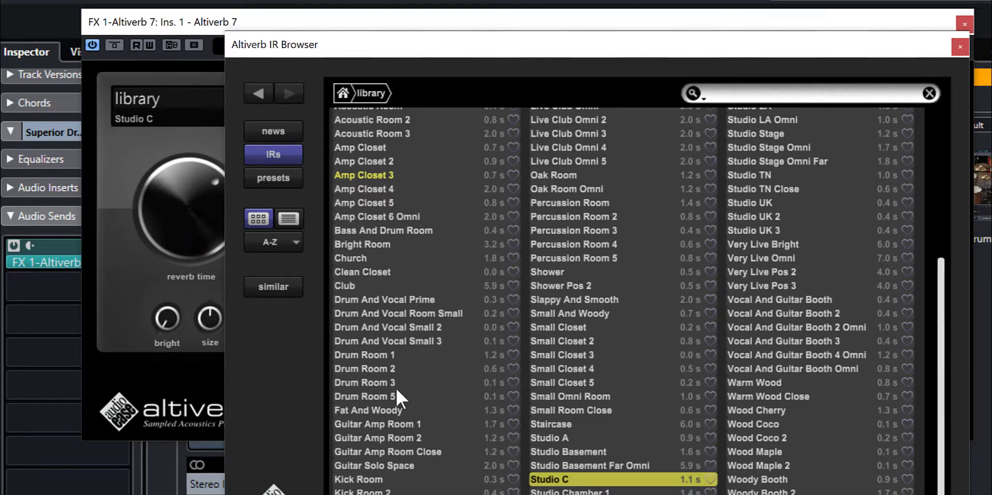
click(375, 368)
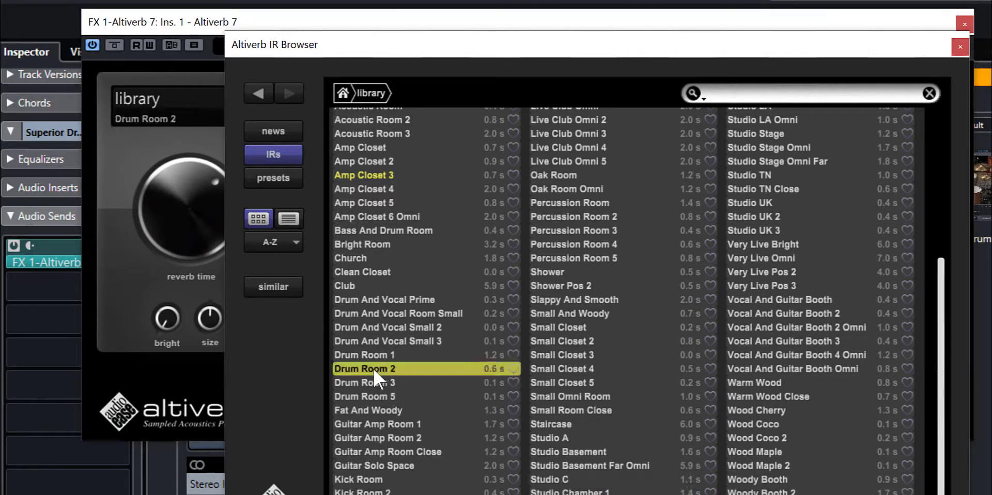
click(774, 1)
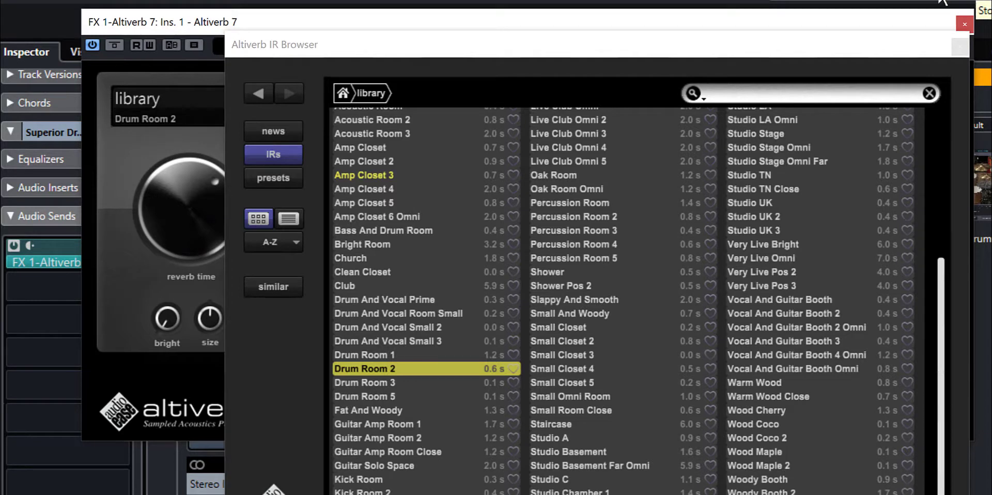
- Audition Drum And Vocal Small 3, Drum And Vocal Room Small, Club and Church on the drums
click(390, 342)
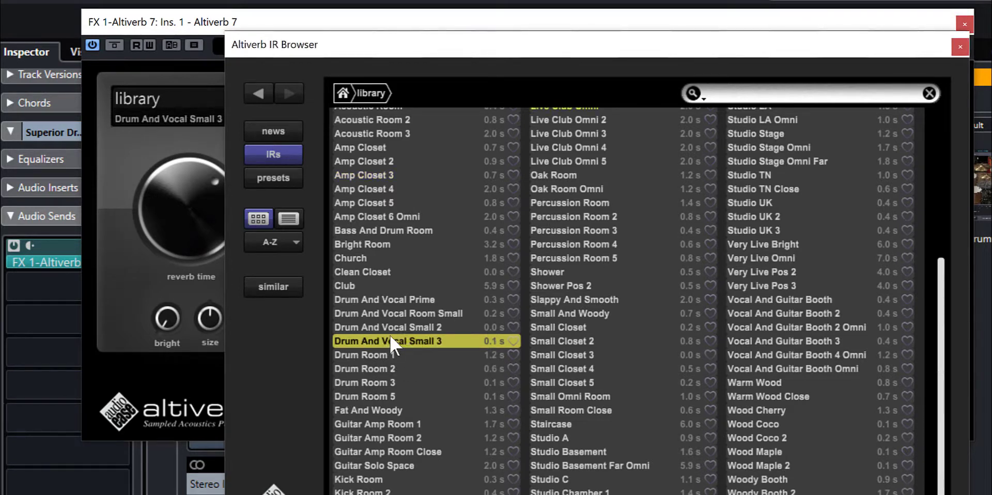
click(398, 314)
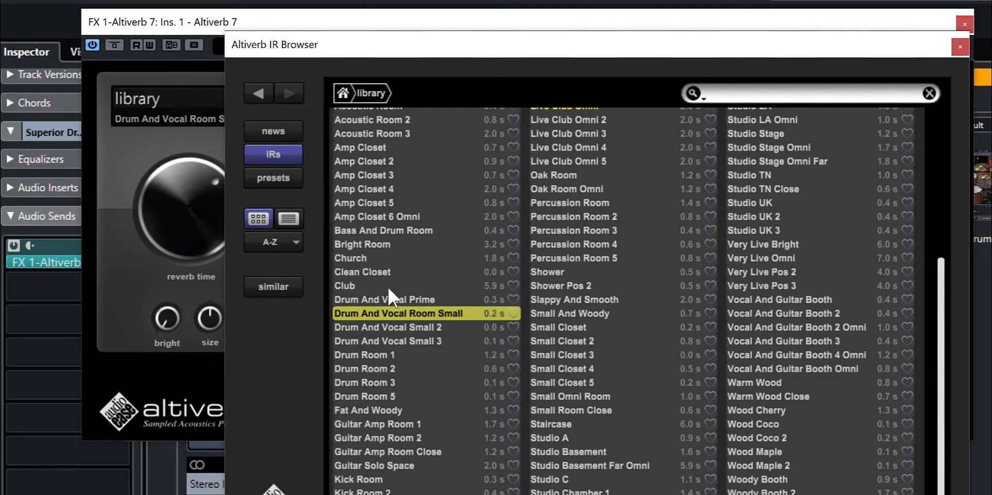
click(379, 286)
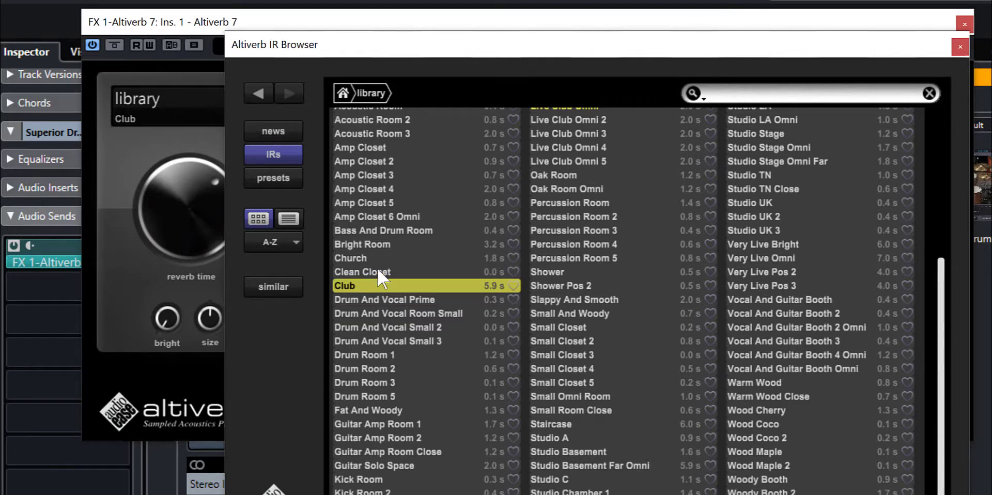
click(375, 260)
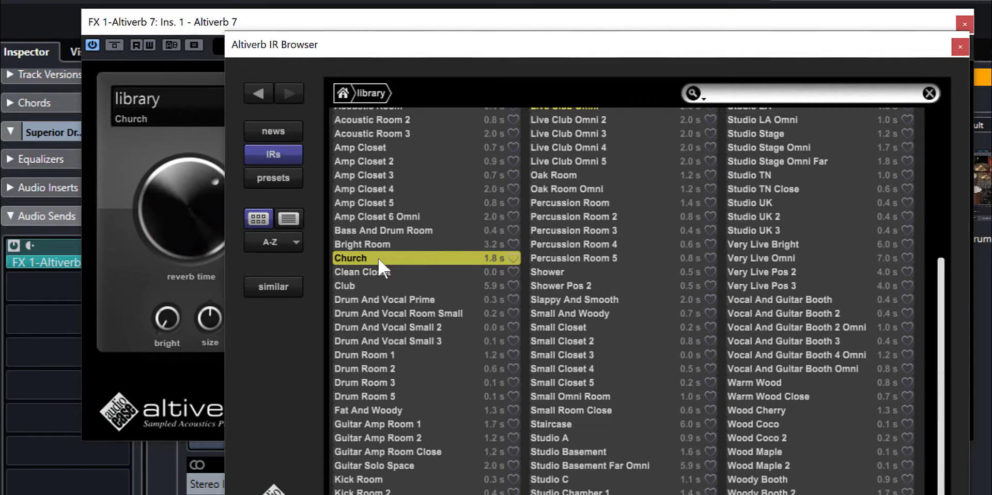
- Audition Percussion Room 2, Live Club Omni 2 and Oak Room on the drums
click(569, 217)
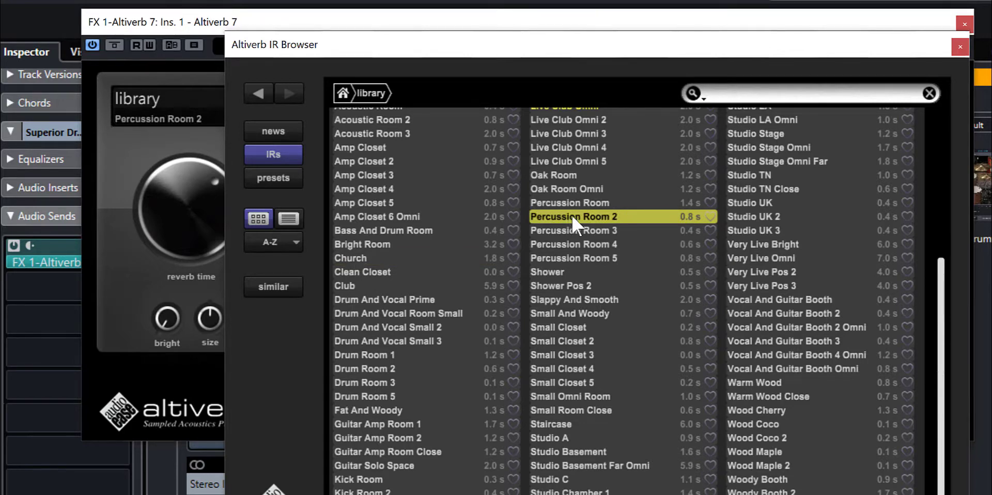
scroll(618, 231, up, 3)
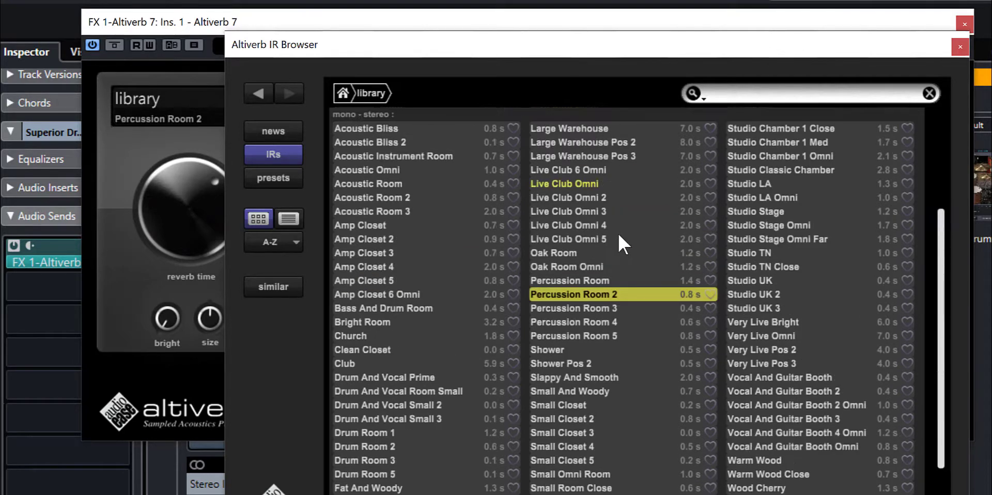
click(593, 198)
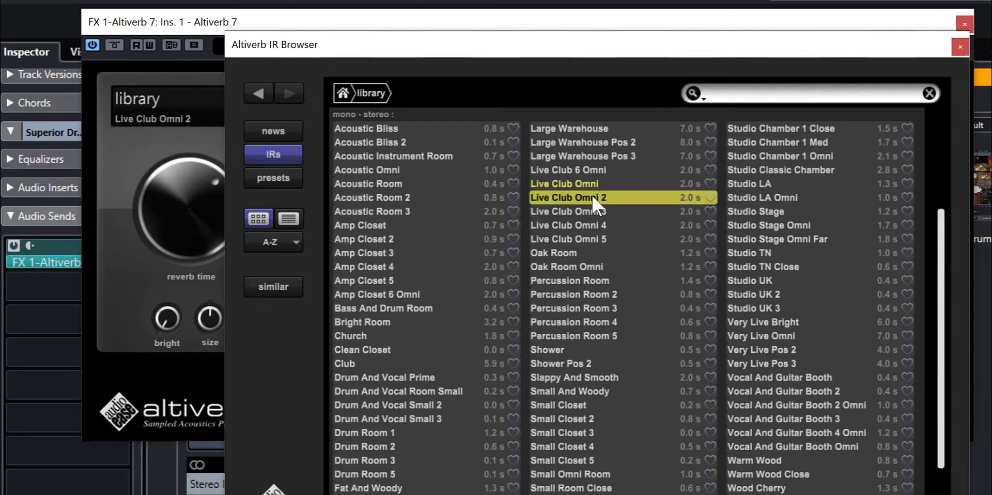
click(557, 249)
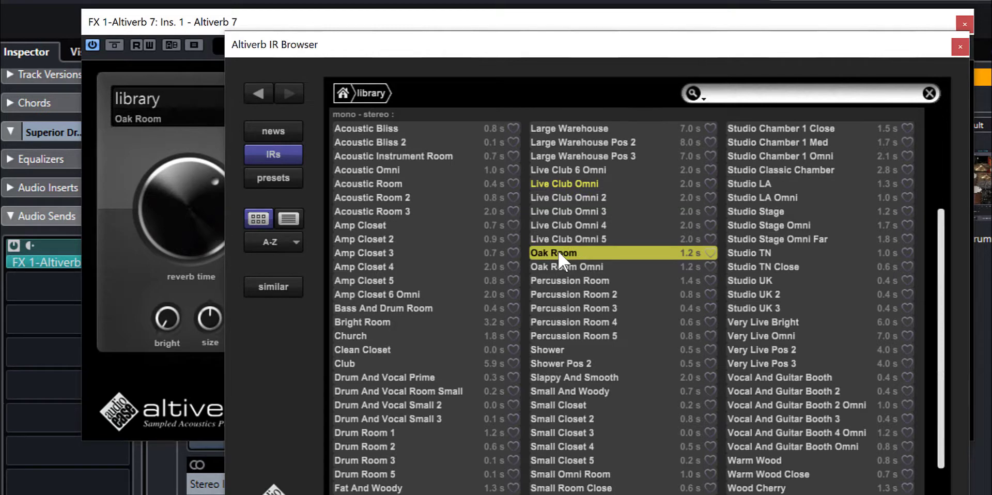
- Audition Studio LA, switching the Altiverb send off and back on to compare it with the dry drums
click(756, 186)
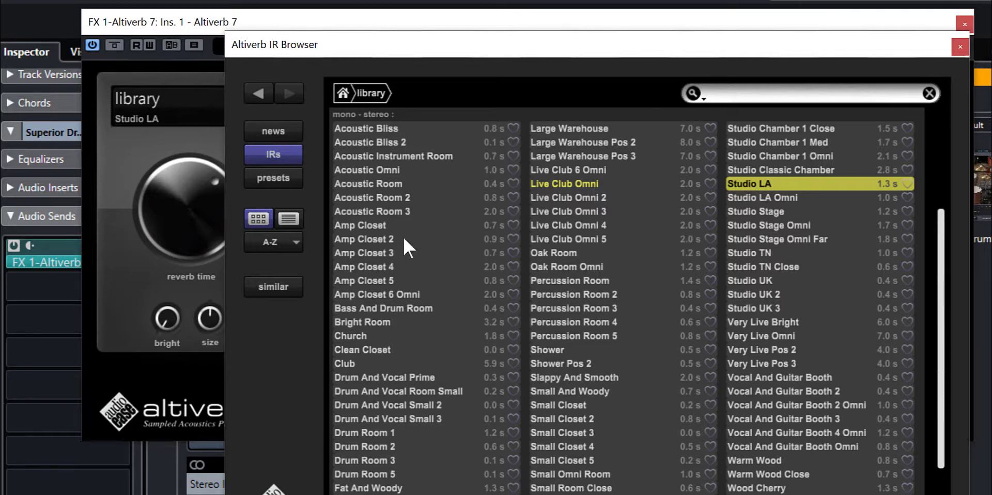
click(11, 252)
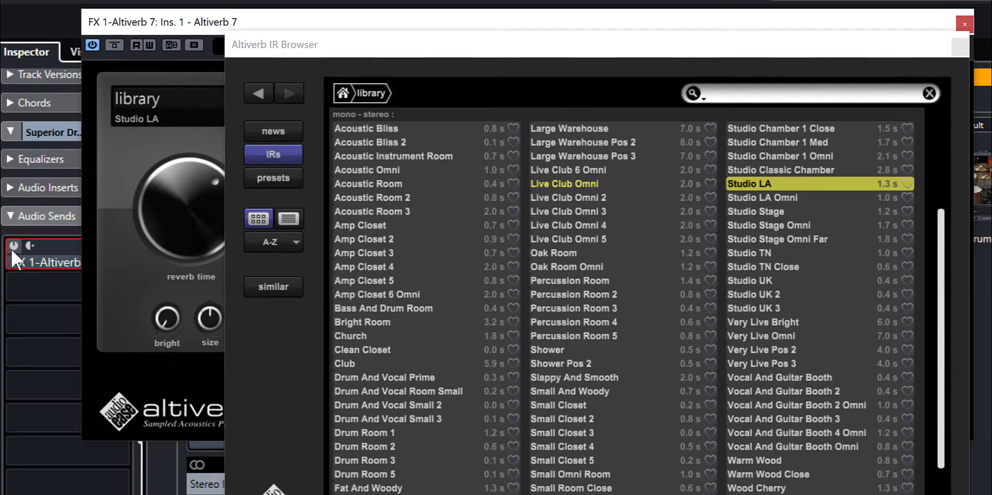
click(12, 247)
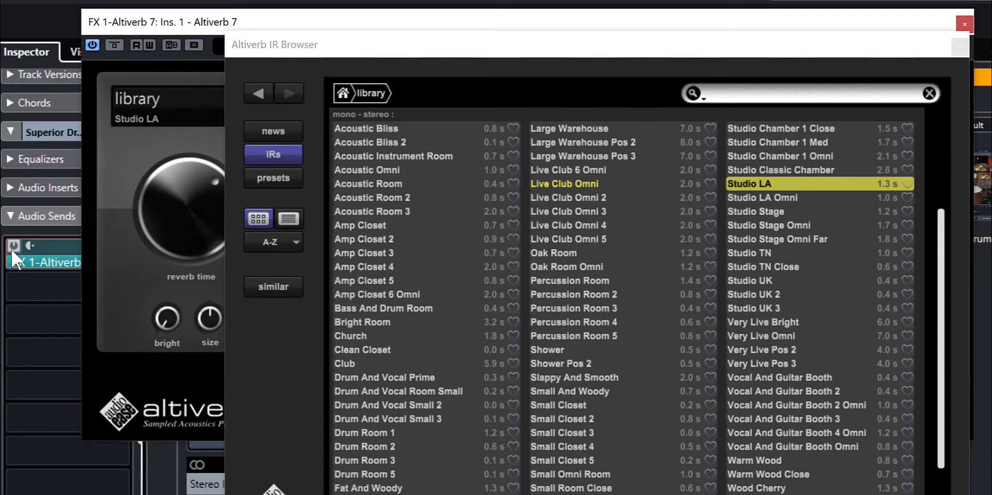
- Audition Studio UK, Studio TN Close, Studio TN, Studio Stage Omni Far and Wood Coco on the drums
click(769, 279)
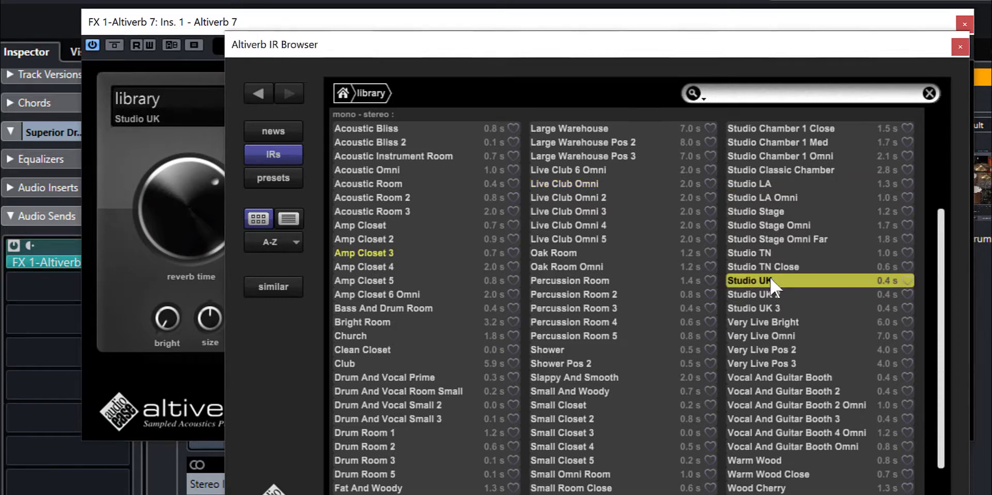
click(770, 265)
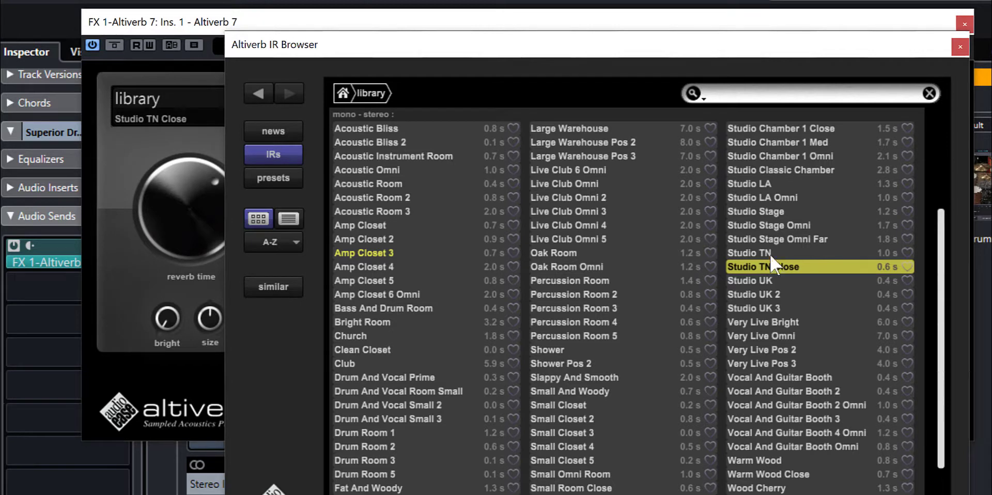
click(771, 253)
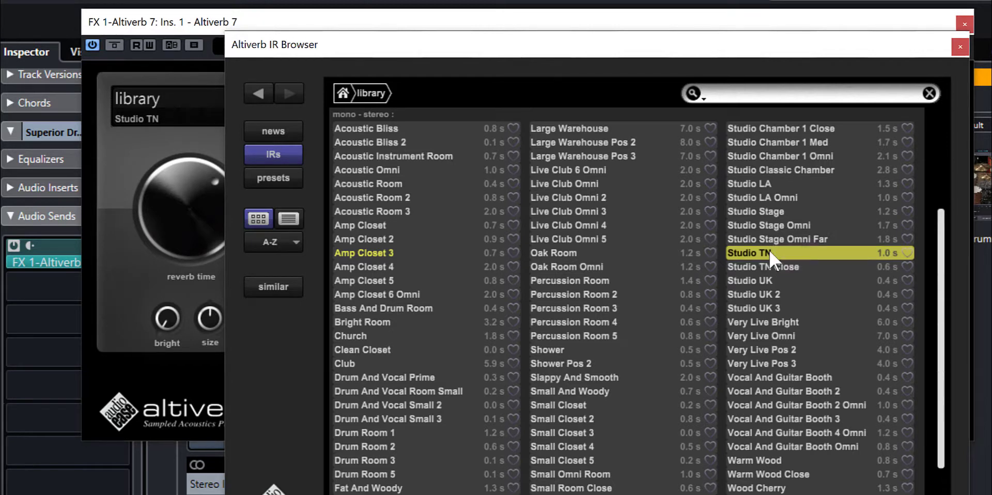
click(764, 239)
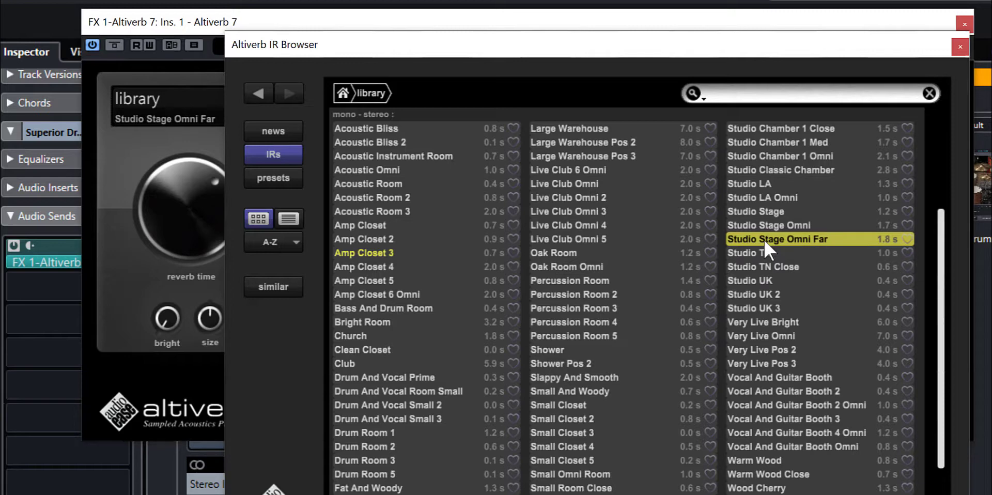
scroll(794, 323, down, 2)
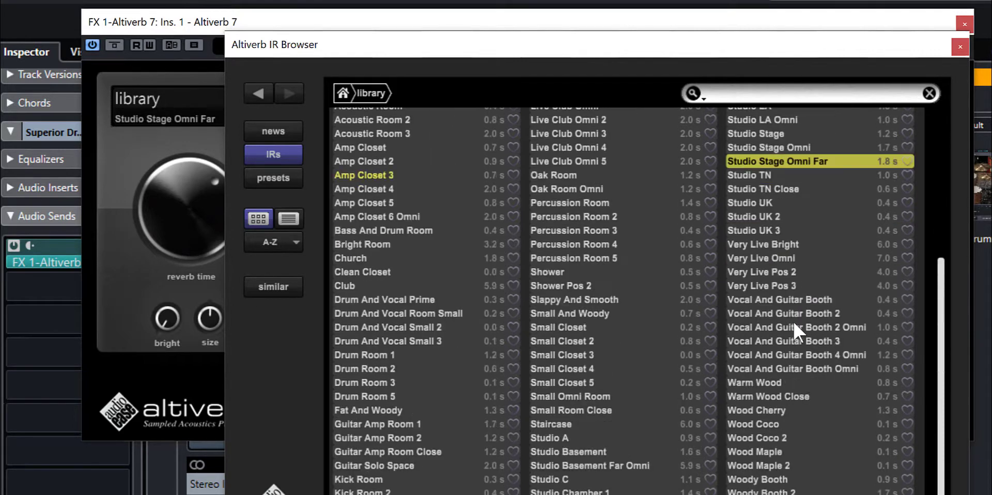
click(787, 422)
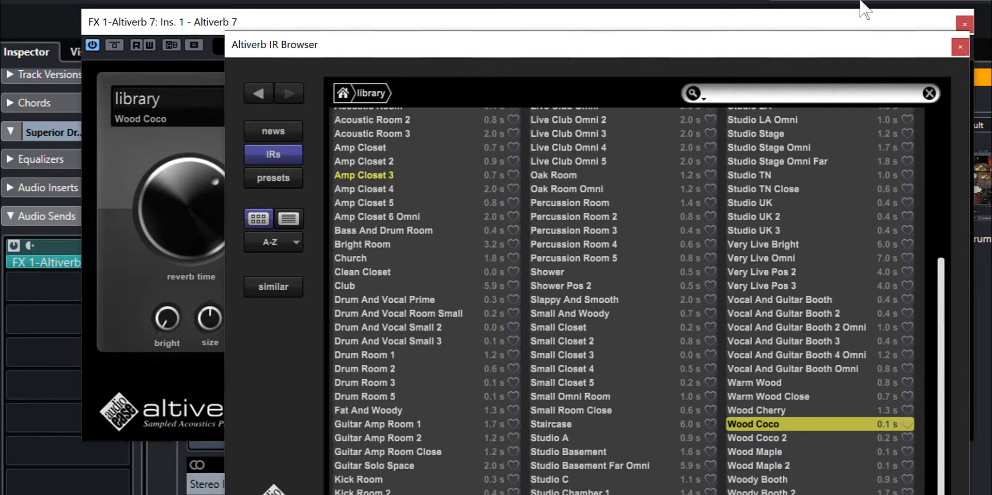
click(798, 4)
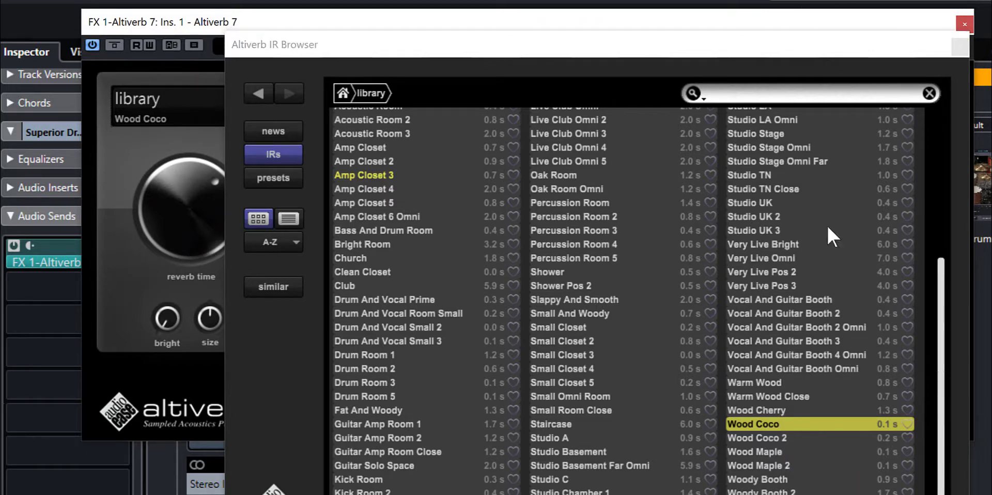
- Audition Wood Cherry, Shower, Shower Pos 2 and Small And Woody on the drums
click(756, 402)
click(760, 408)
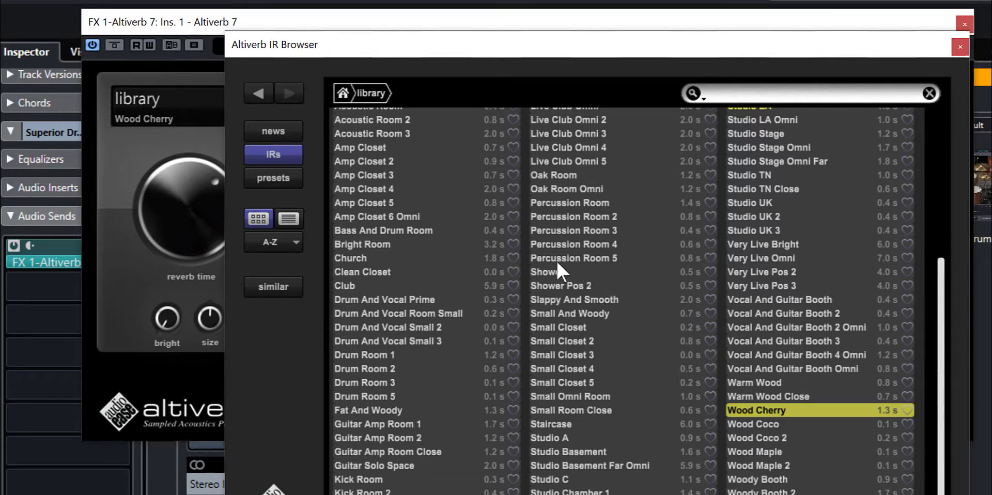
click(547, 272)
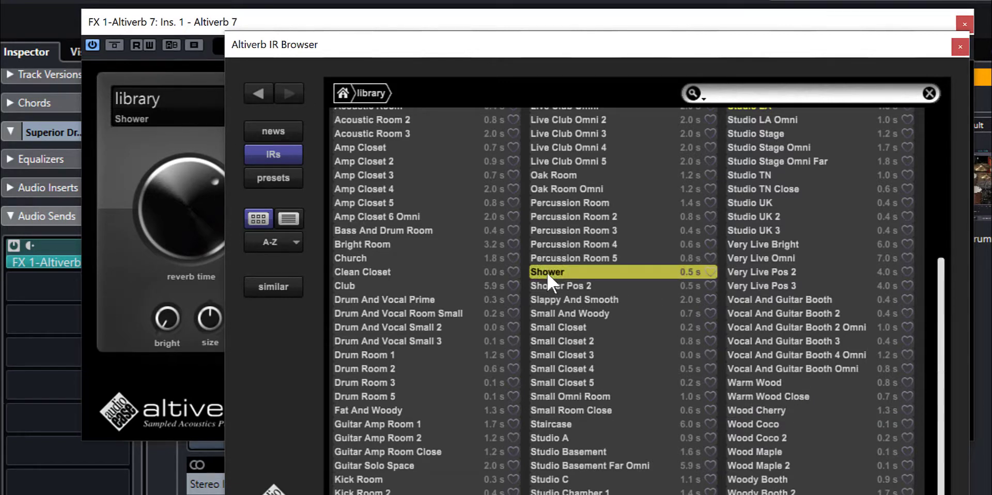
click(594, 285)
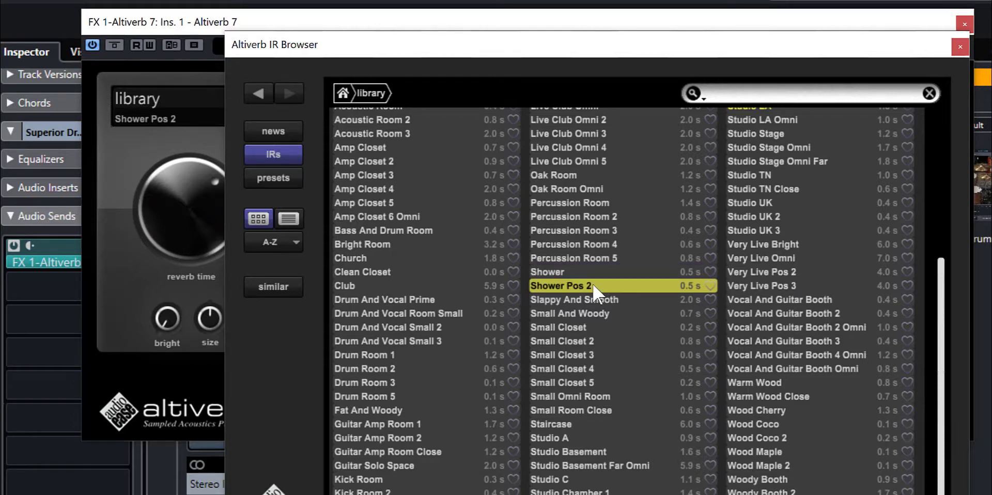
click(593, 317)
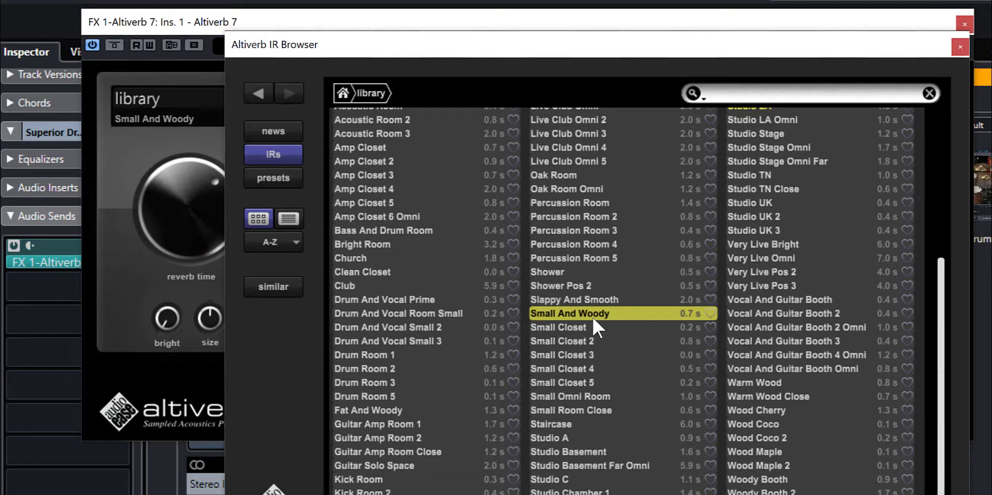
- Audition Oak Room and Oak Room Omni, returning to Wood Cherry for comparison on the drums
click(579, 175)
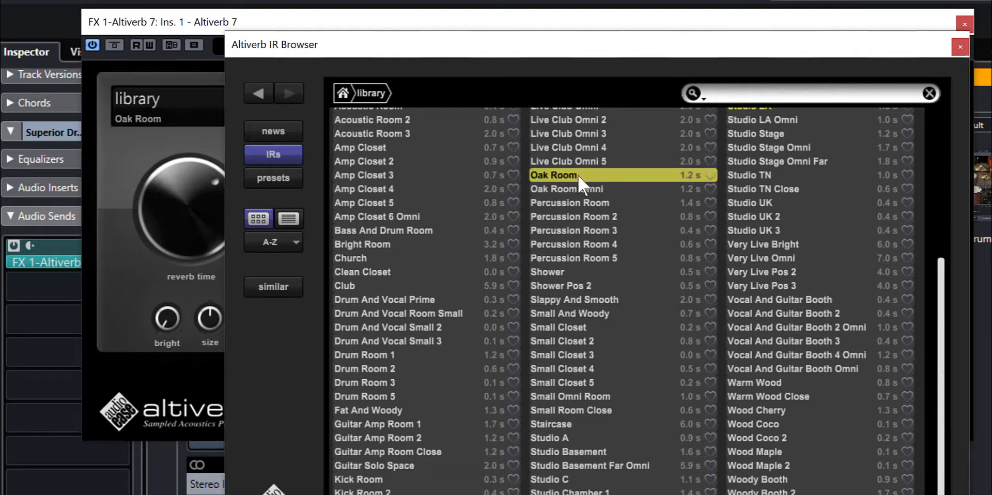
click(579, 190)
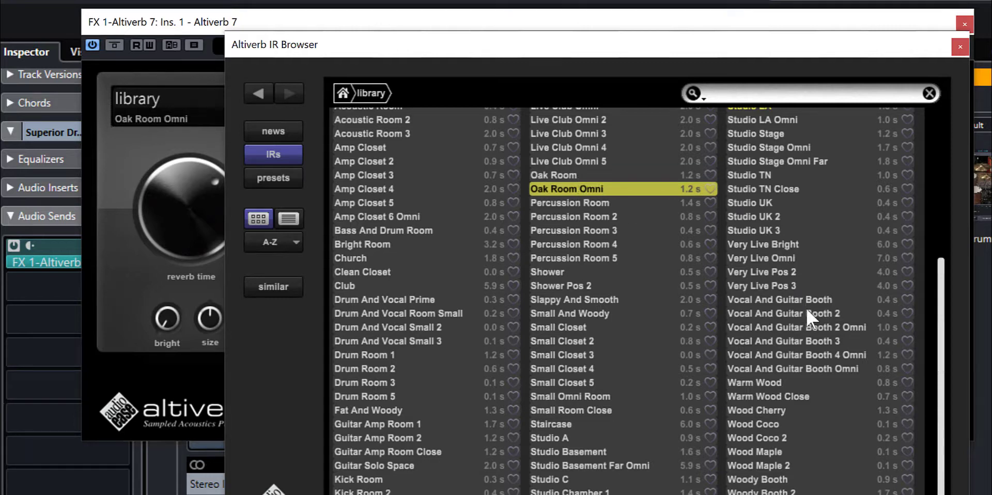
click(766, 411)
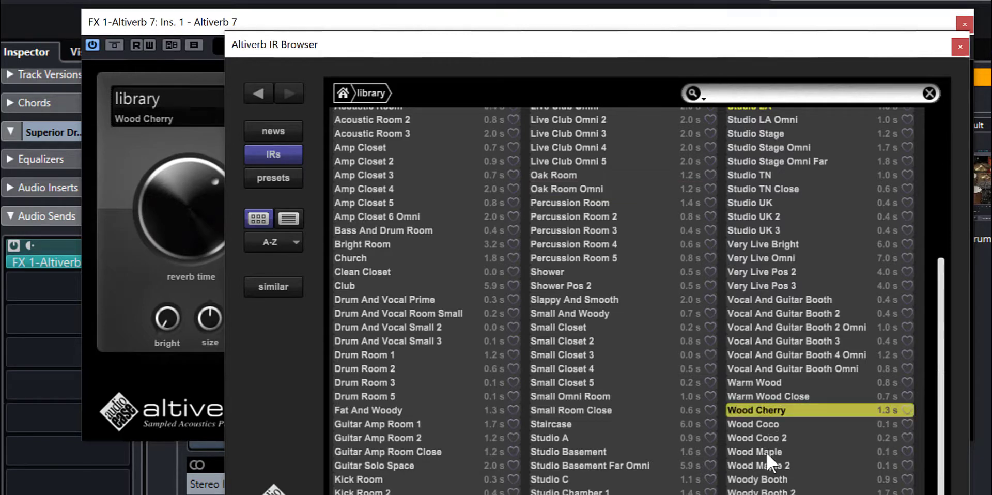
- Audition Wood Coco 2, Woody Booth and Woody Booth 2, toggling the Altiverb send to compare the last one with the dry drums
click(758, 437)
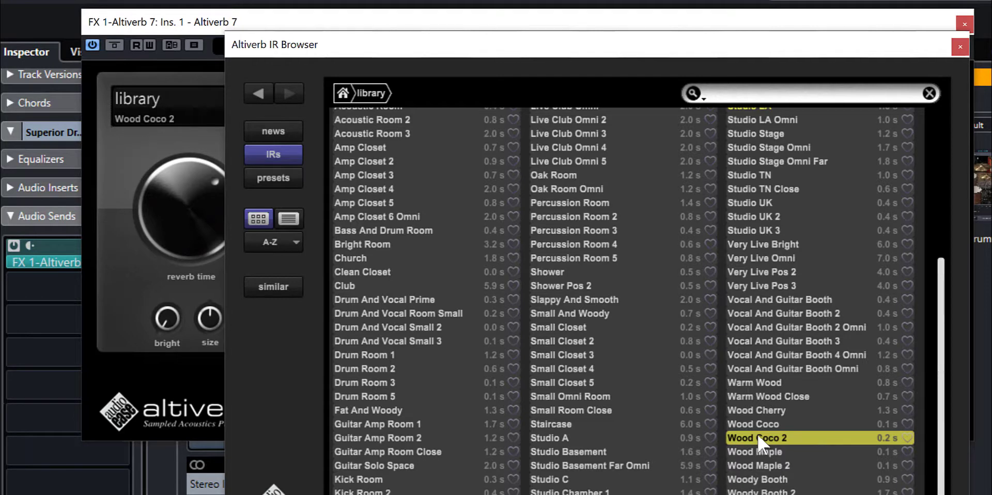
click(758, 481)
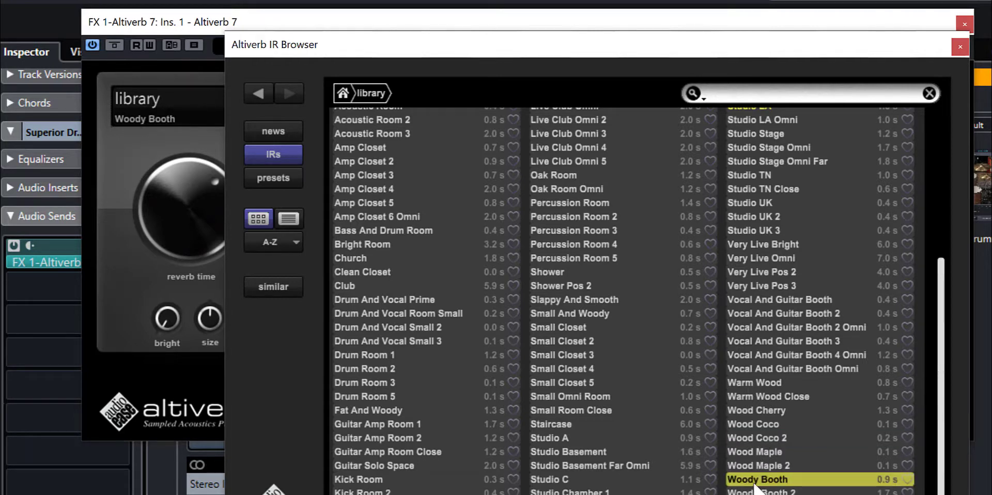
click(749, 491)
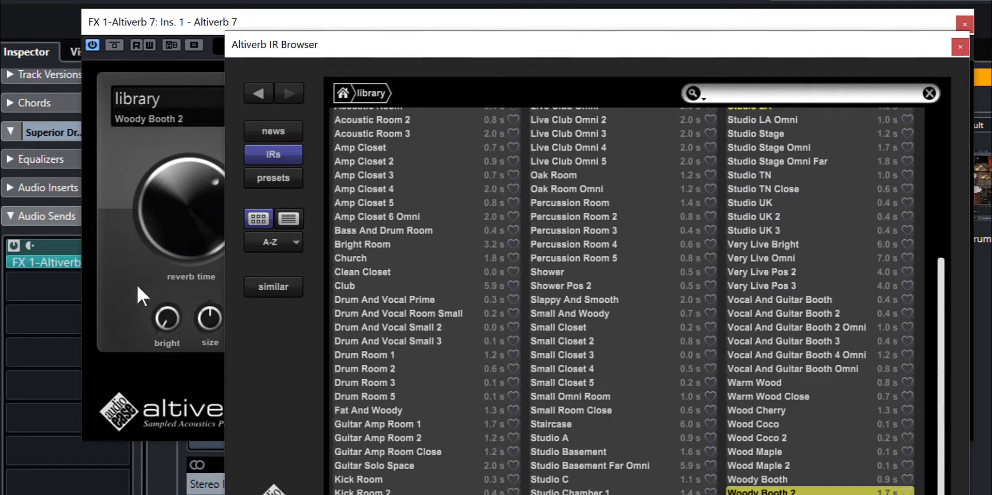
click(12, 241)
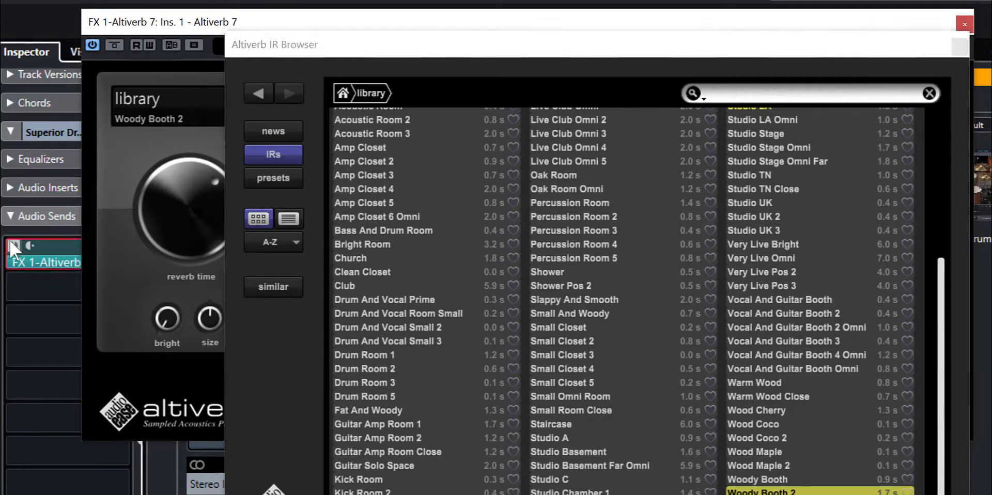